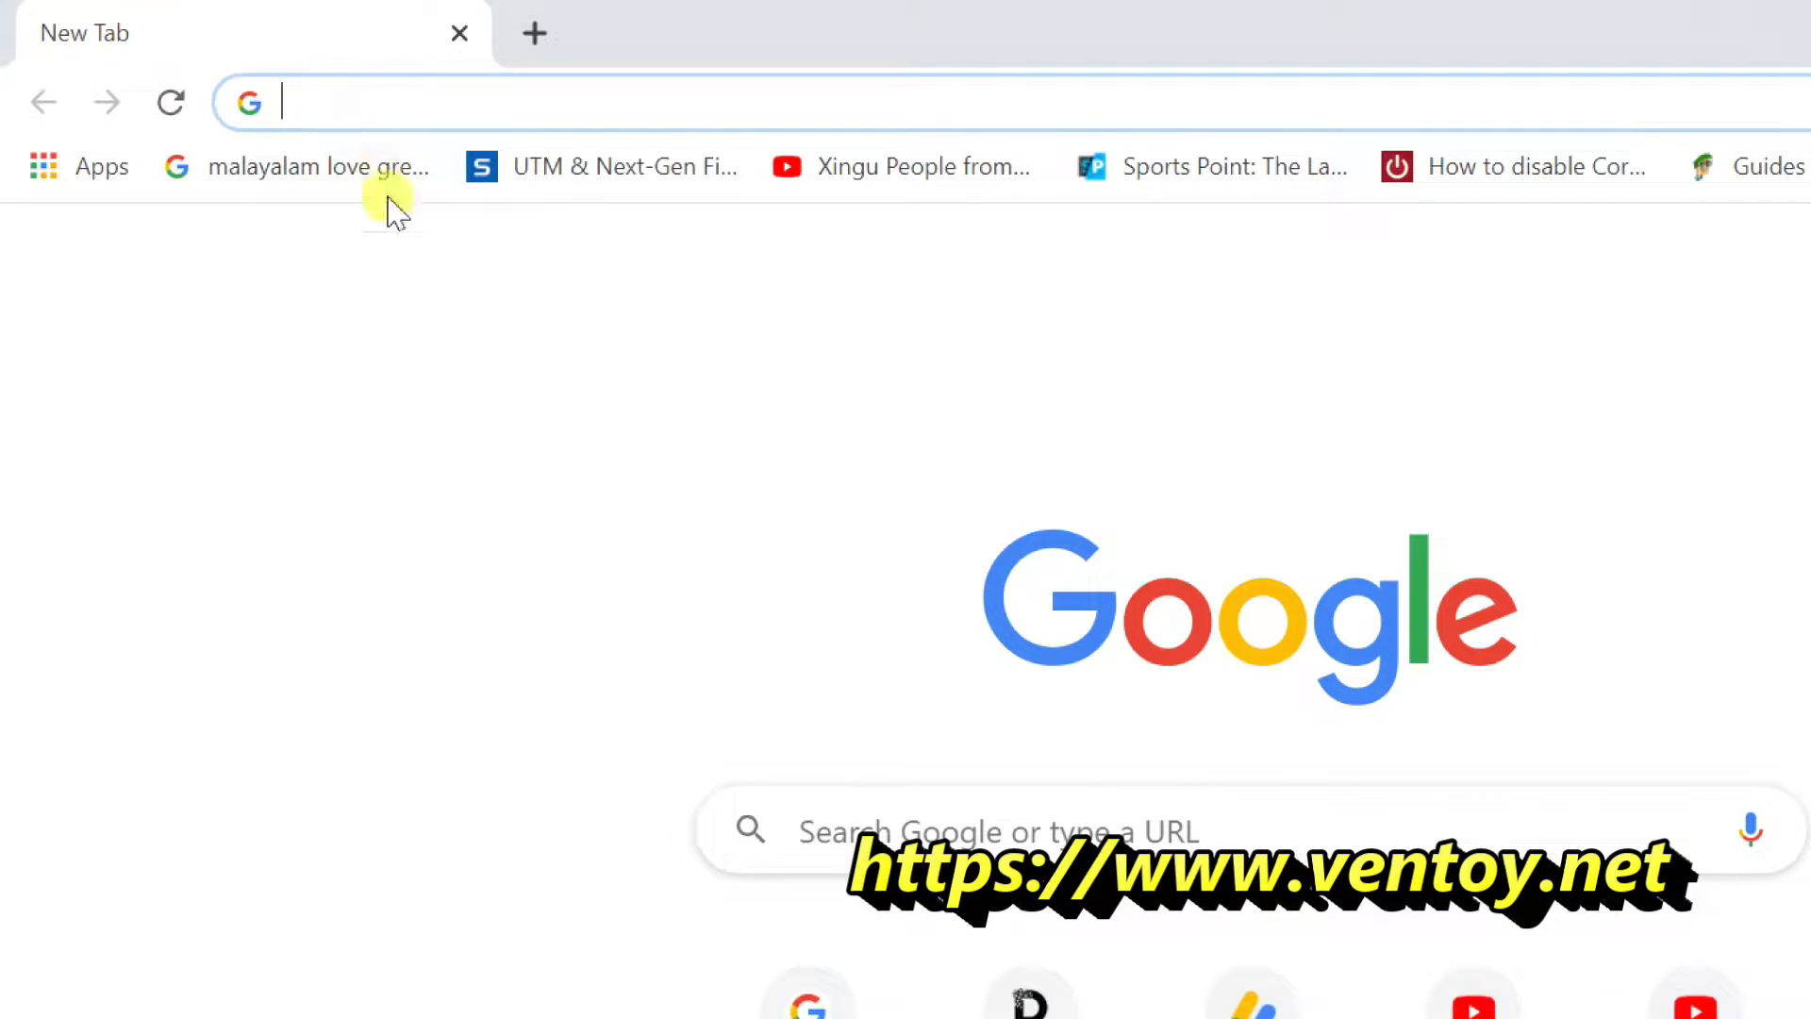
type("www.ventoy.net")
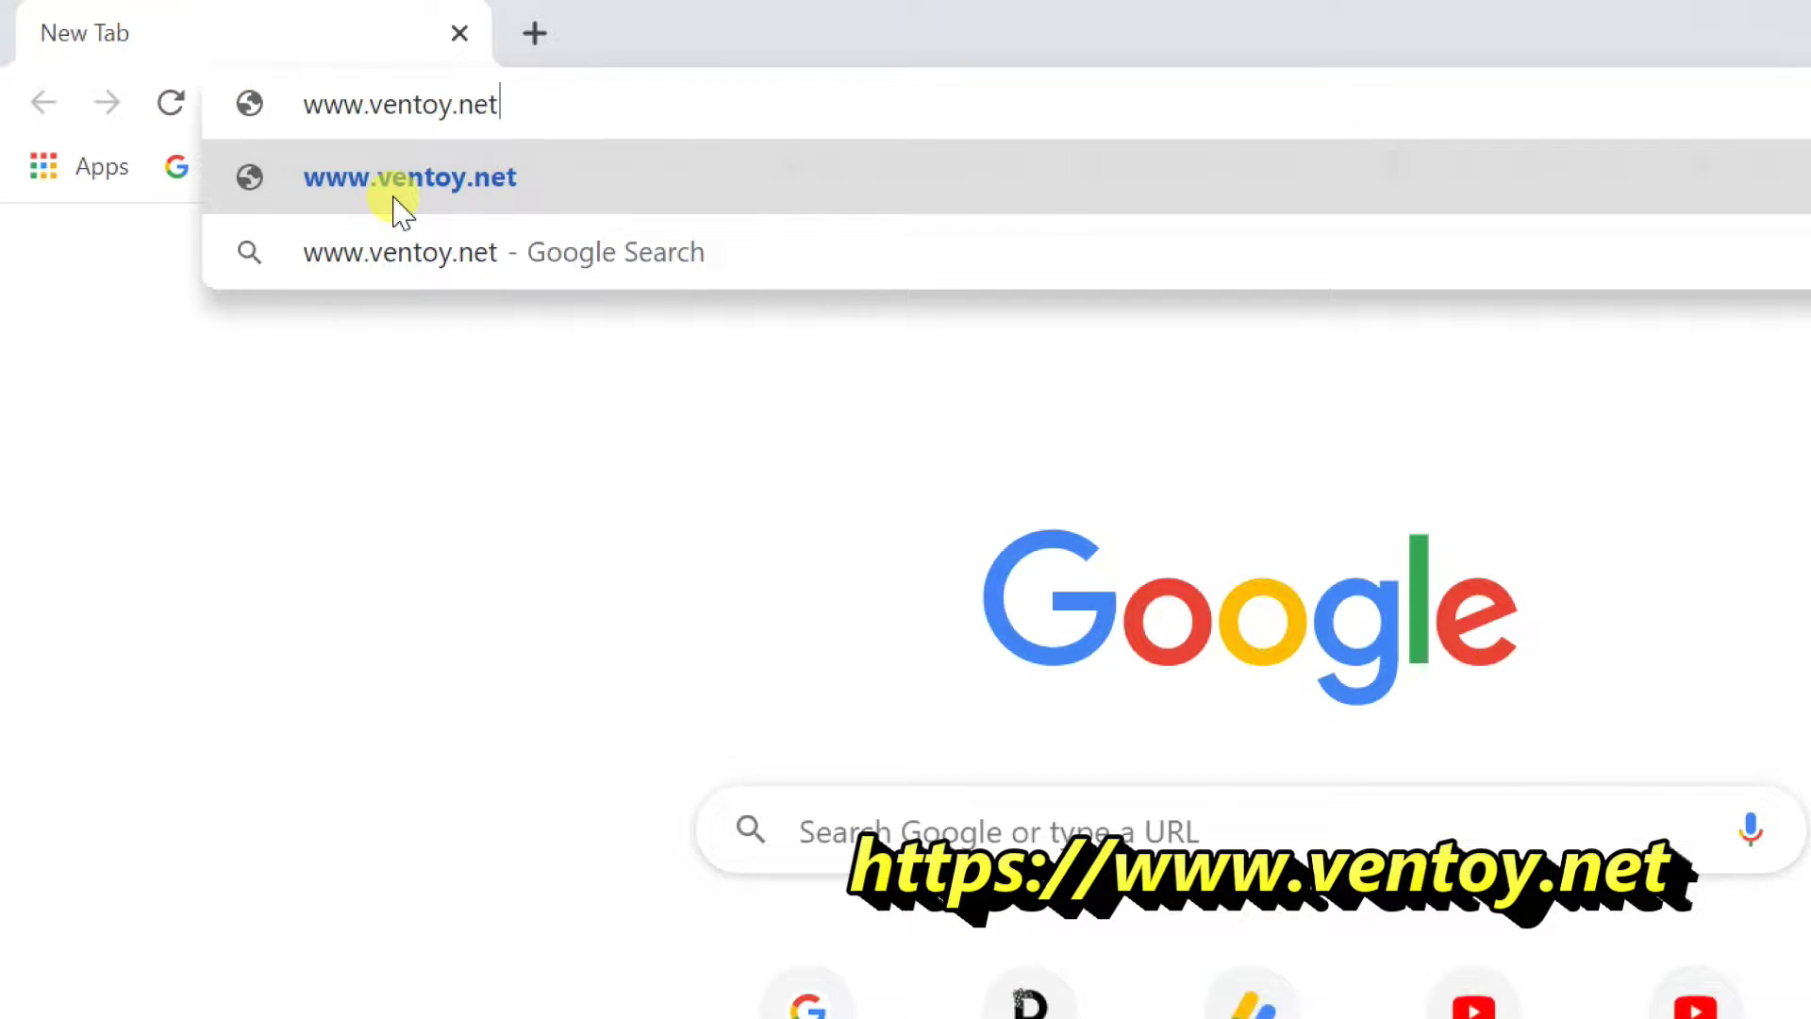
left_click(396, 203)
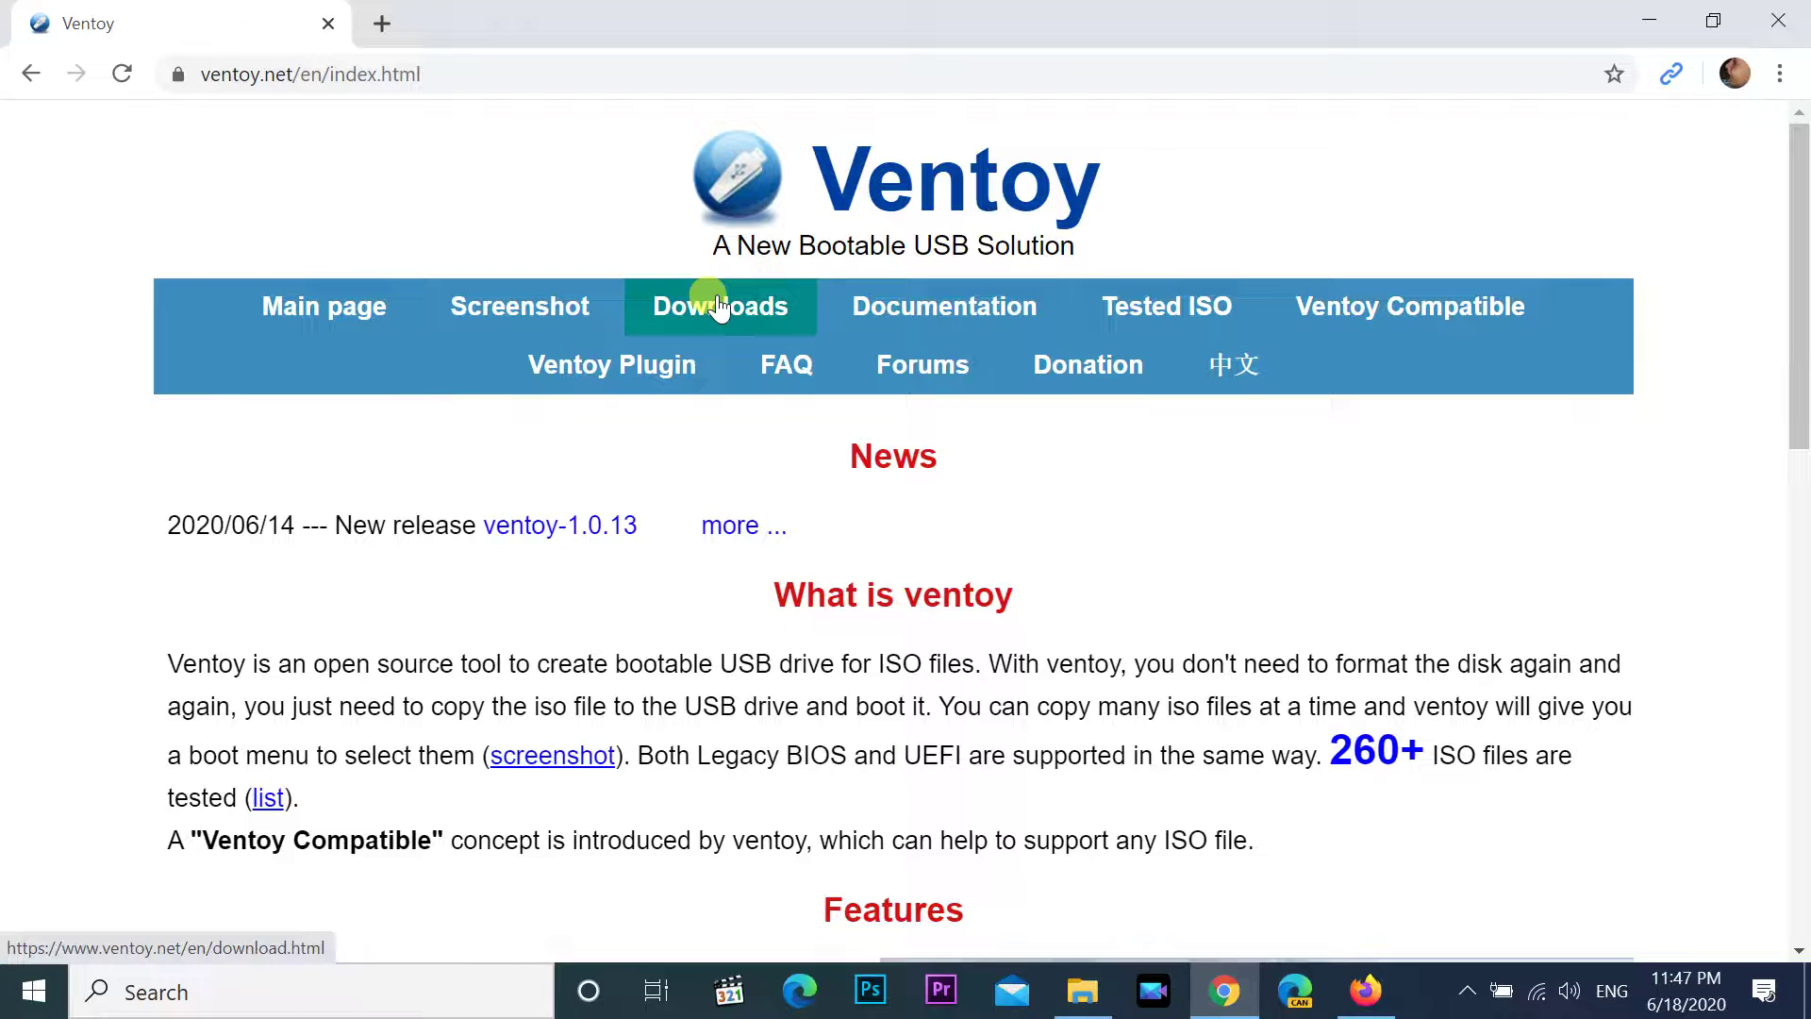
Step: Browse the Tested ISO list of tested OS series and ISO files, then go to Downloads
left_click(1139, 321)
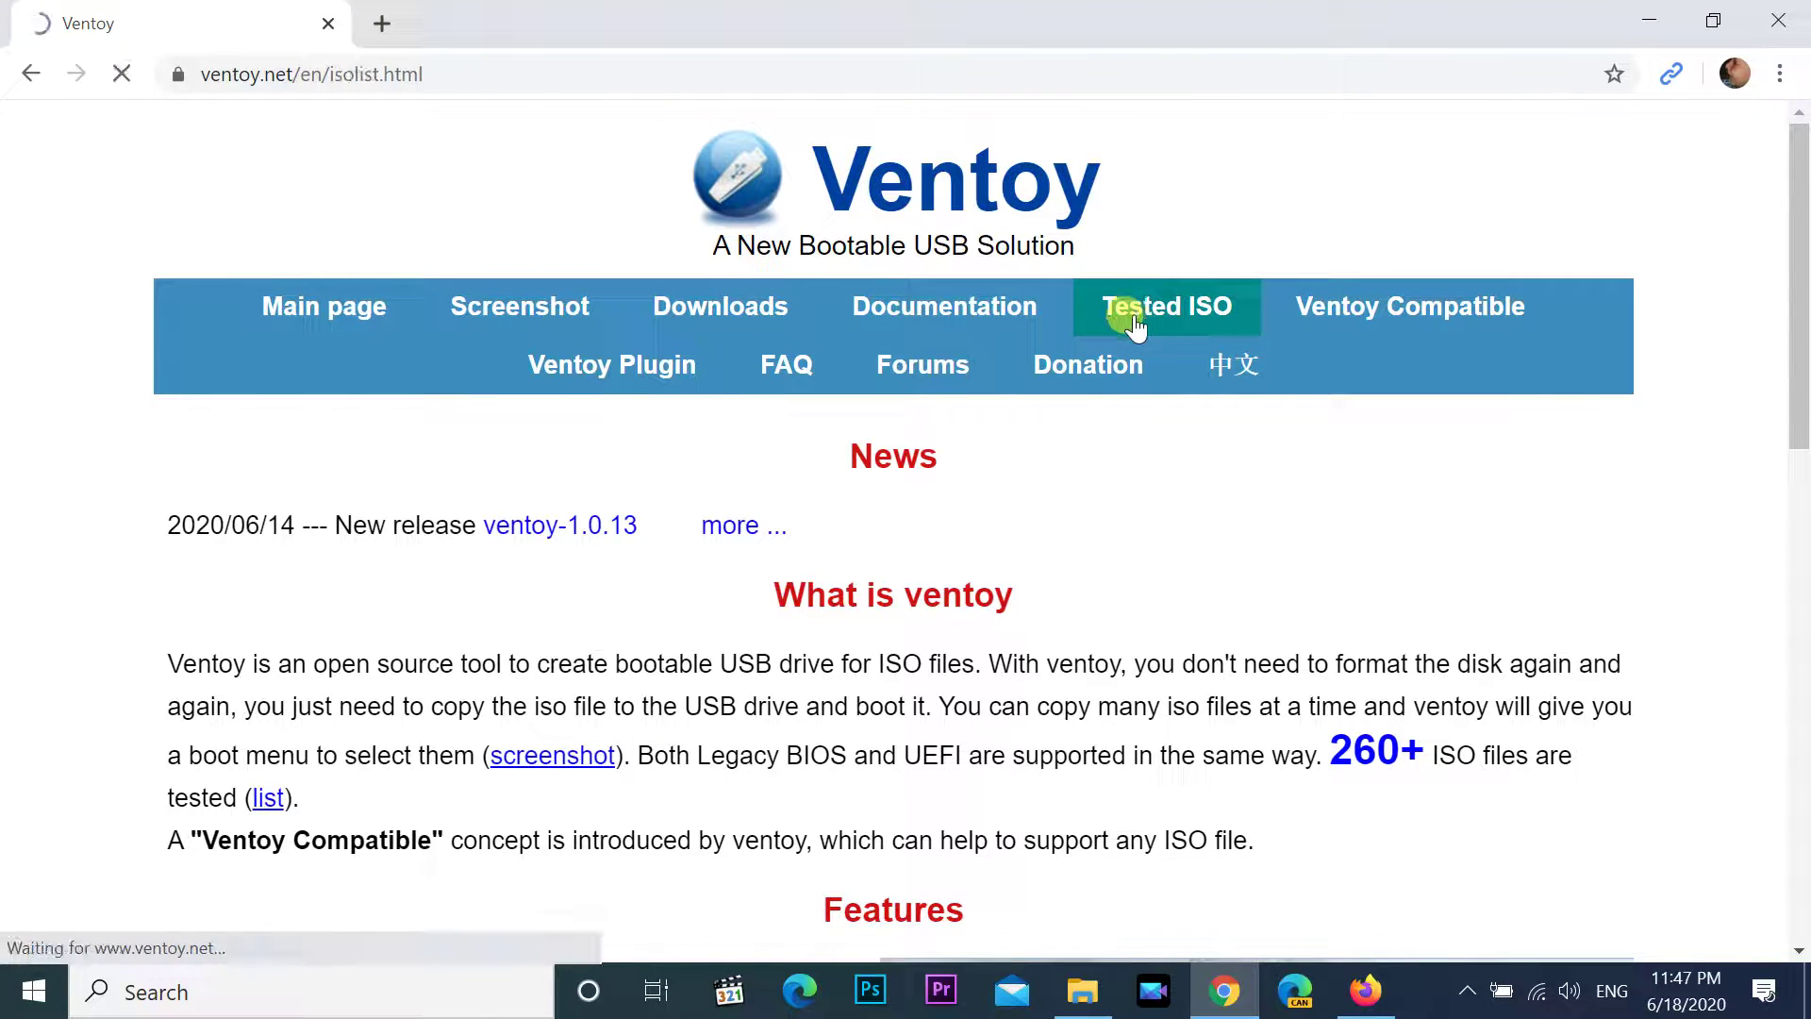
scroll(770, 694, "down", 3)
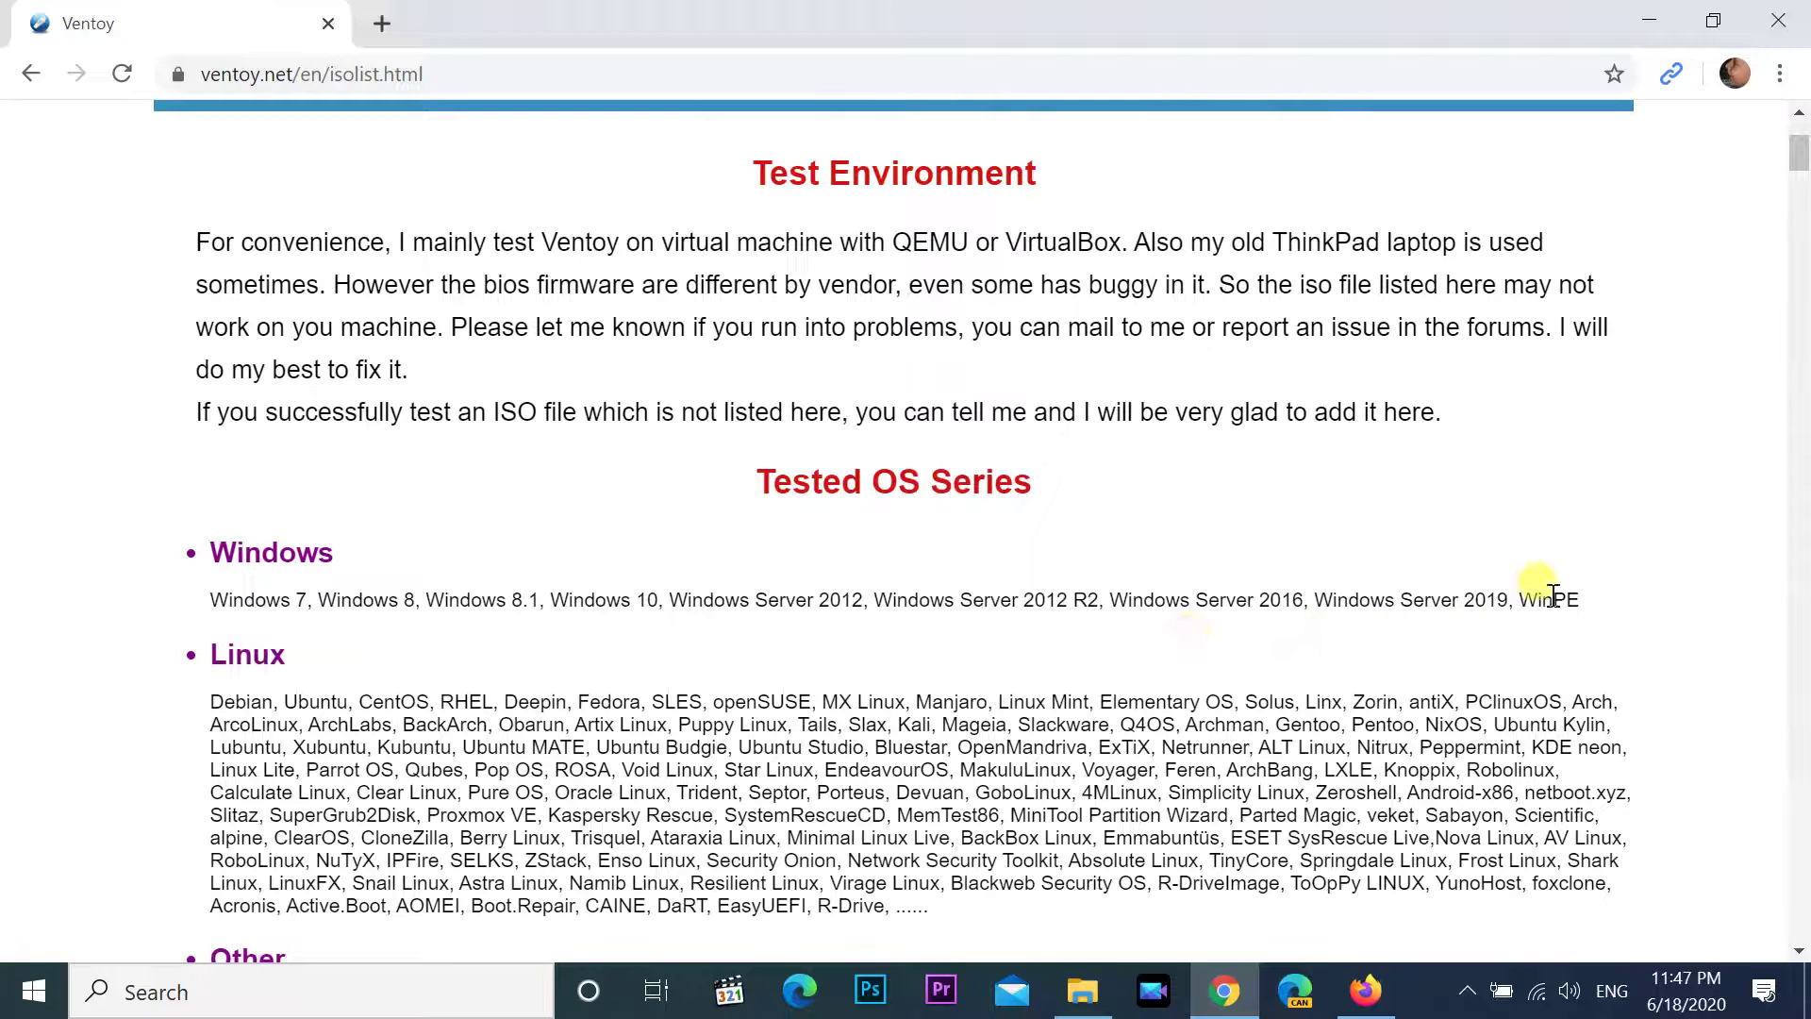
scroll(525, 706, "down", 1)
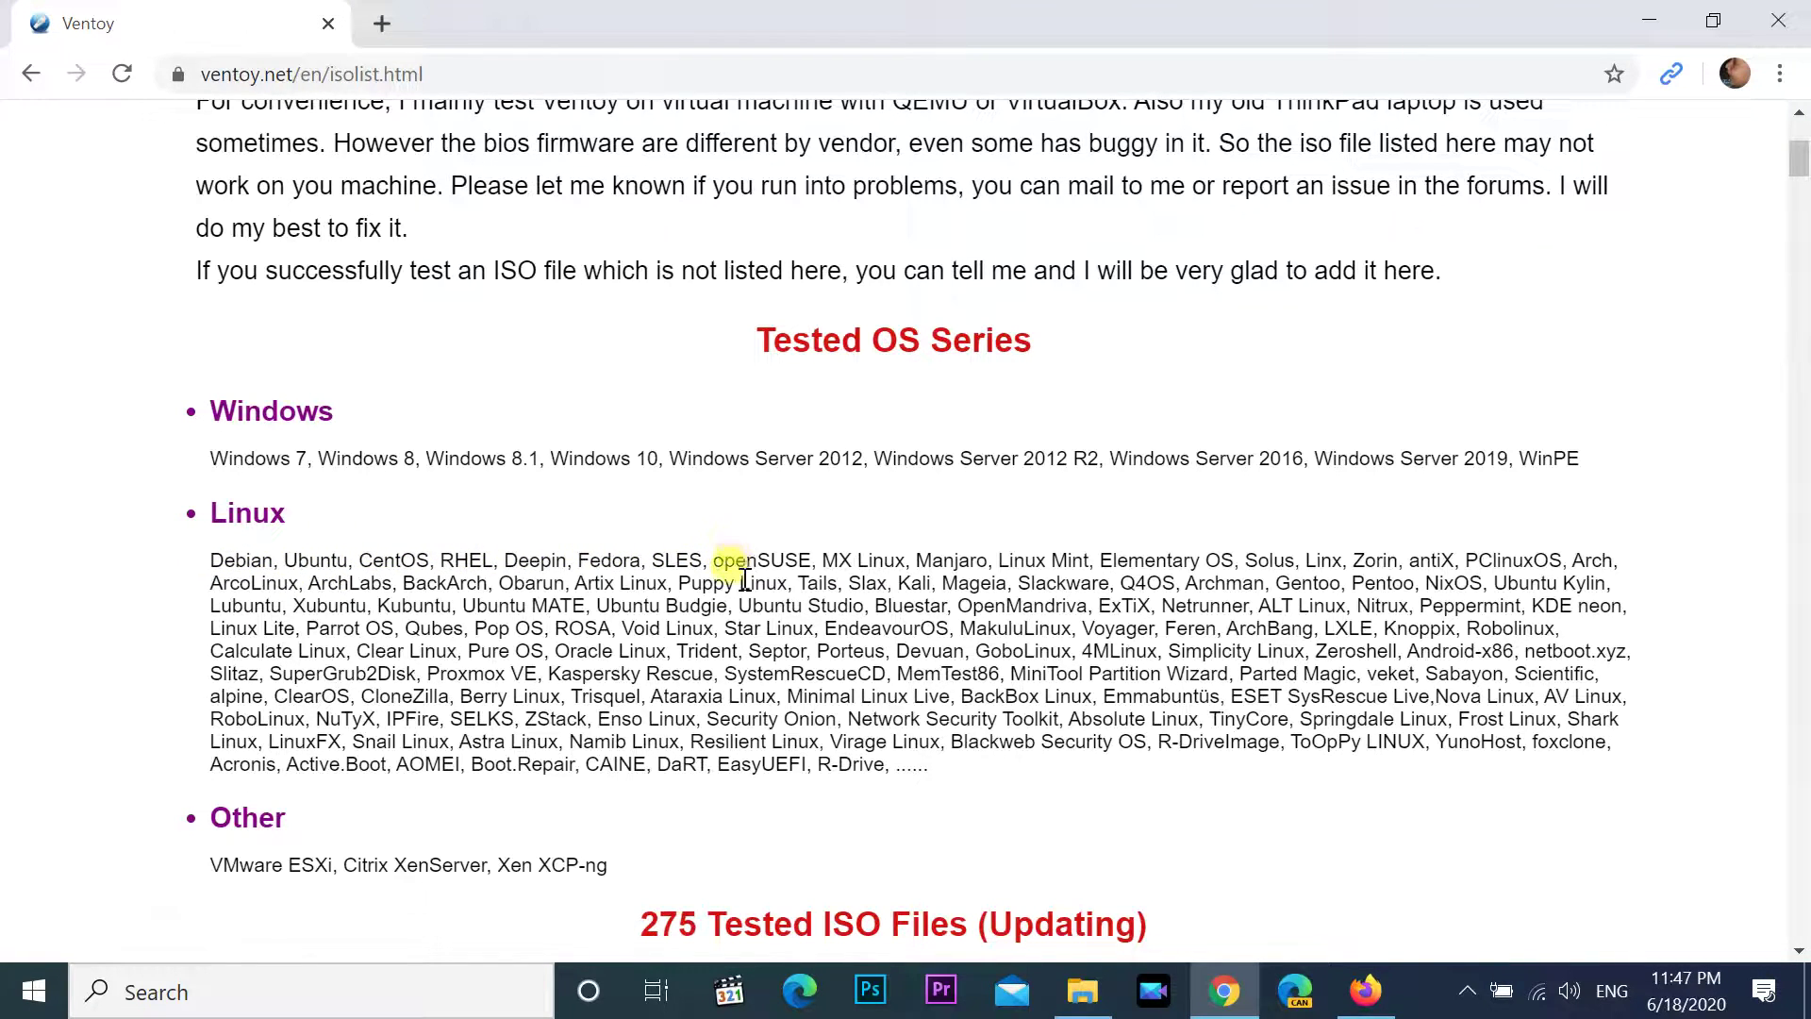
scroll(719, 637, "down", 12)
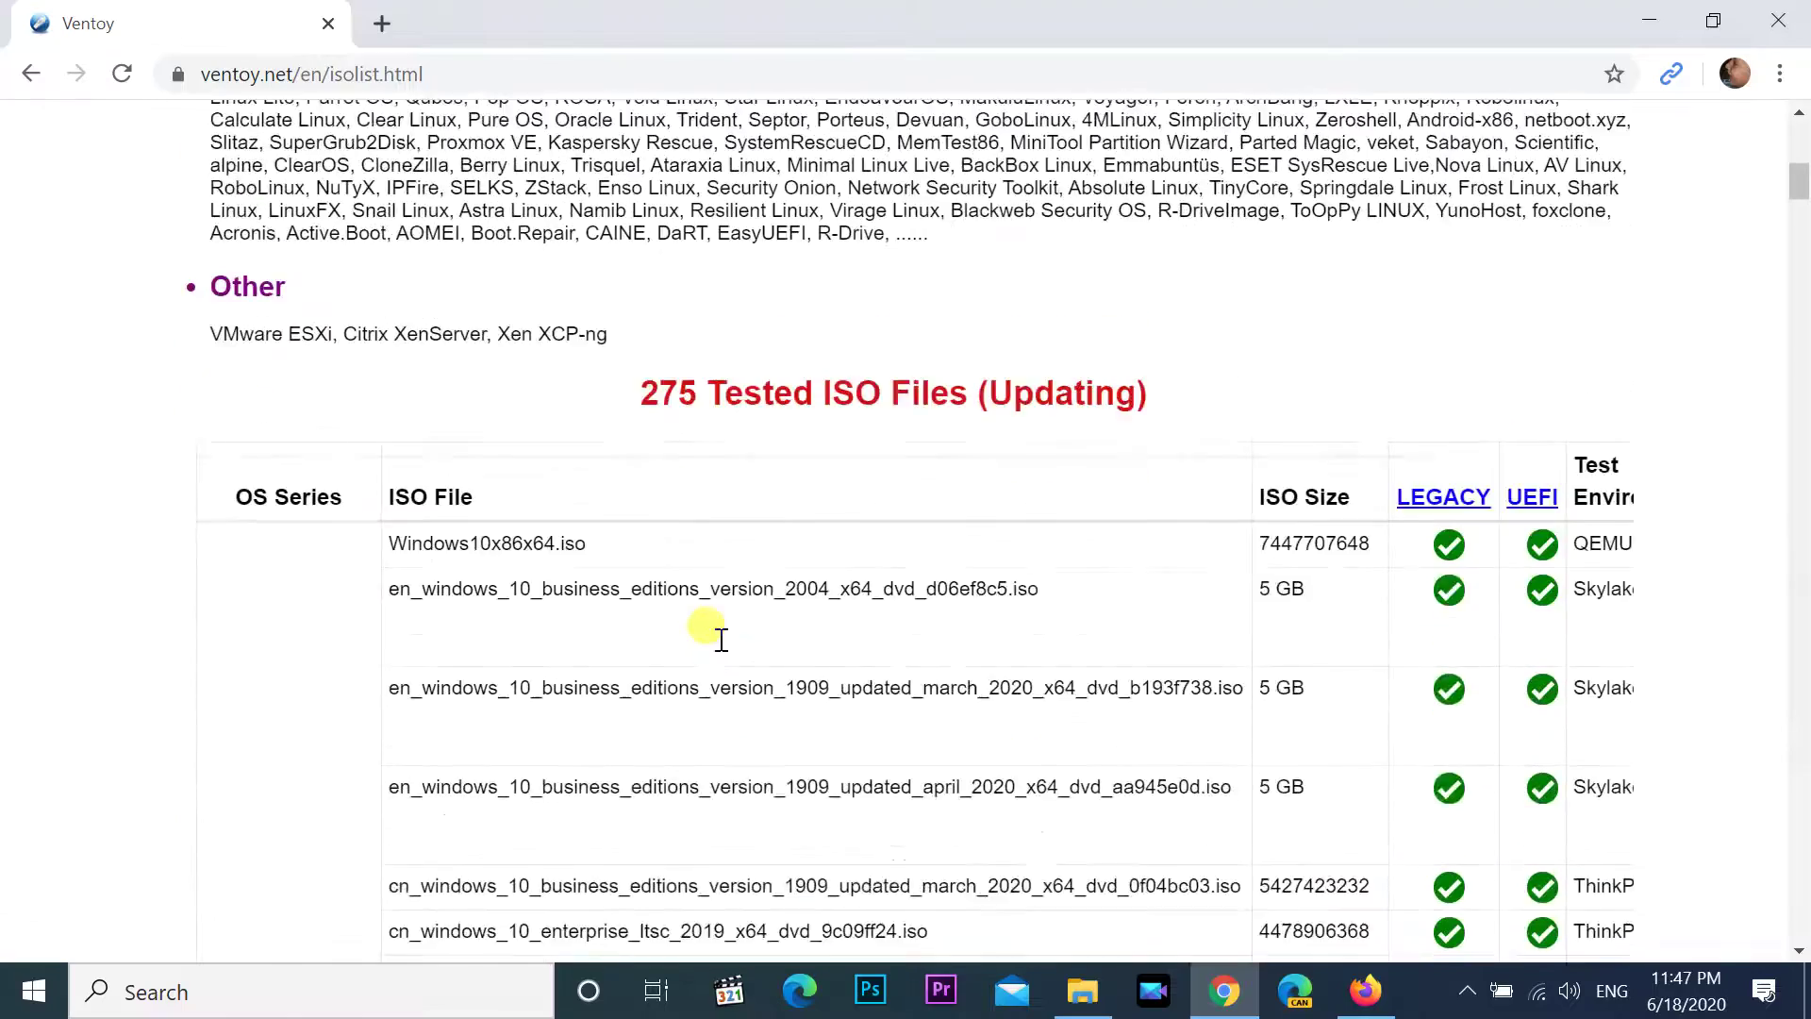
scroll(719, 638, "down", 9)
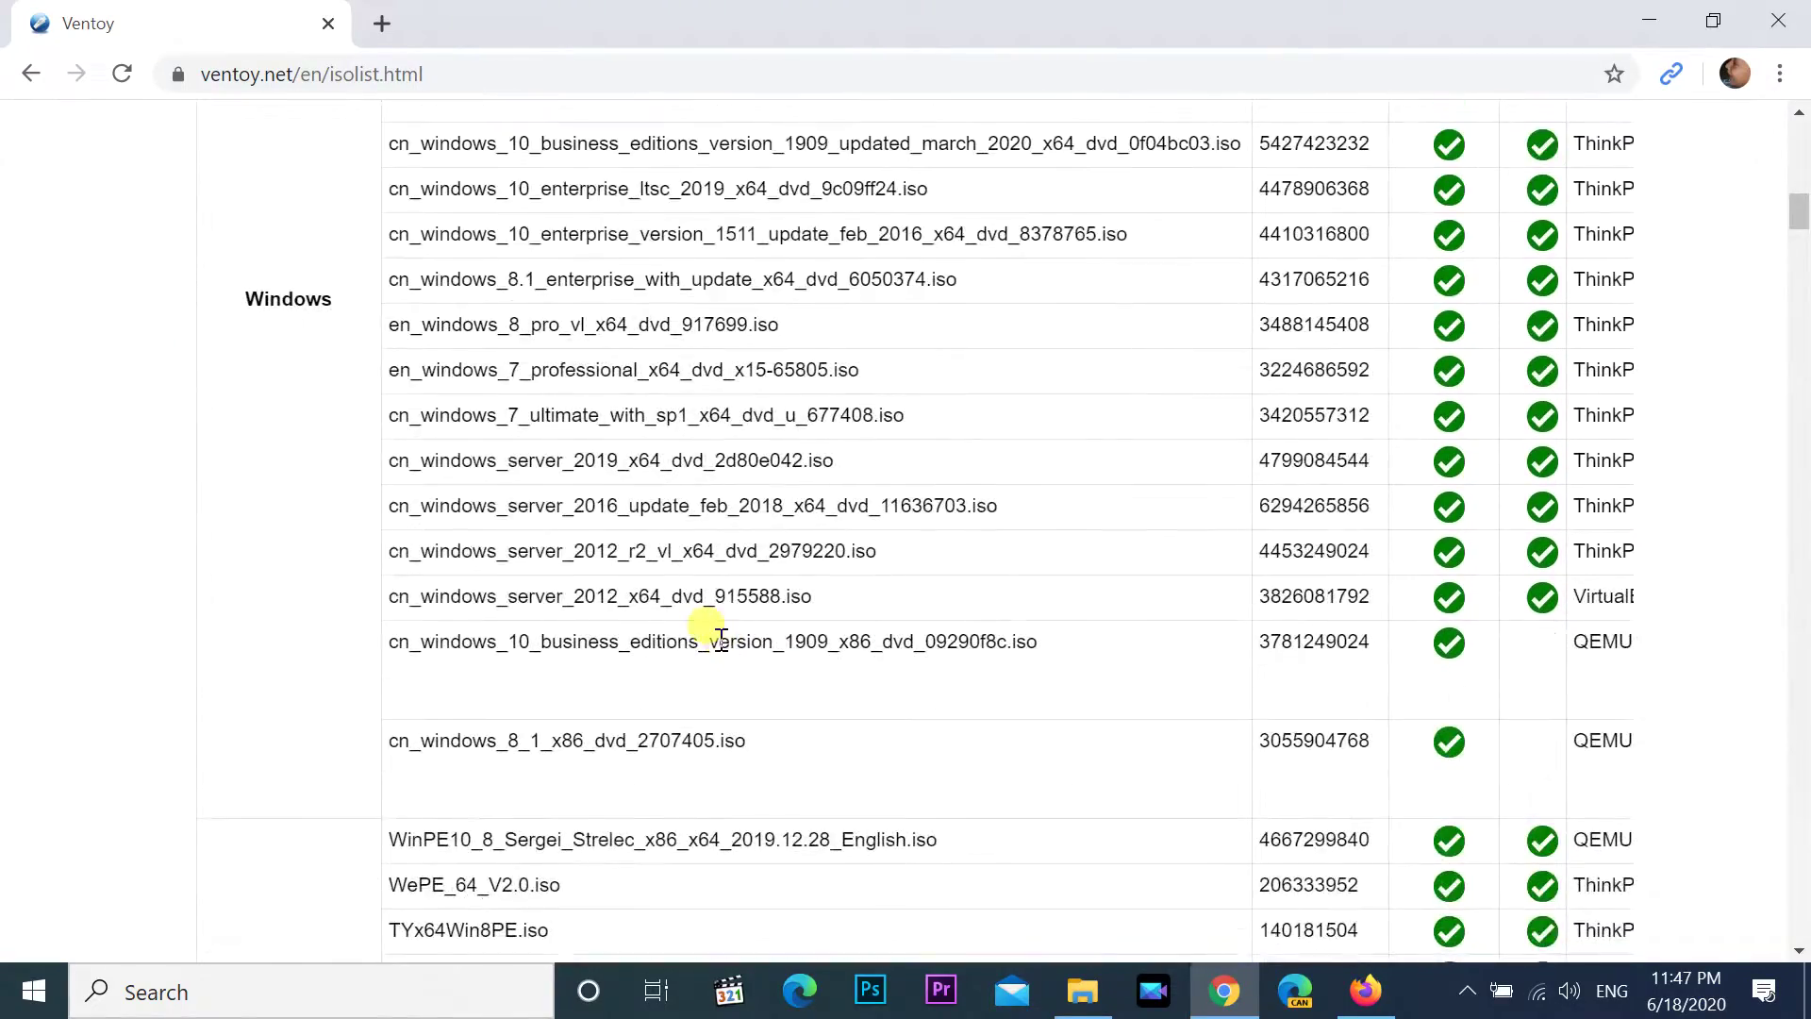
scroll(720, 639, "down", 2)
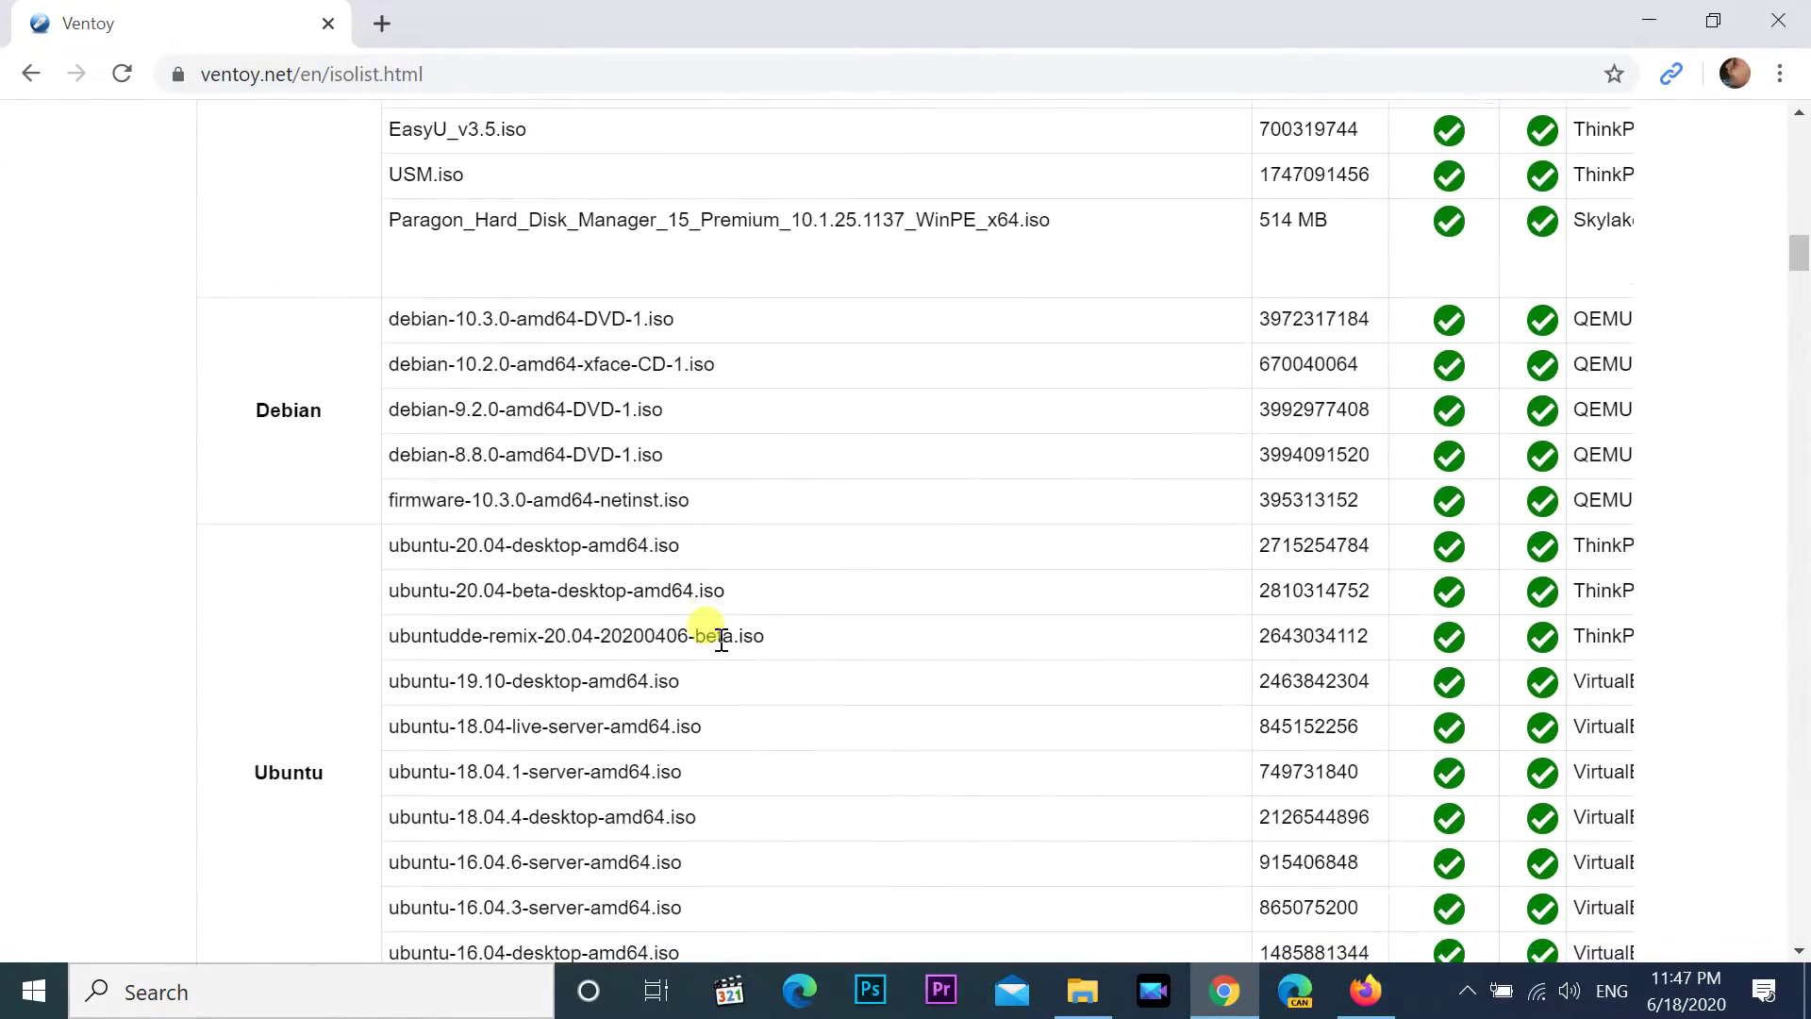
scroll(721, 641, "down", 10)
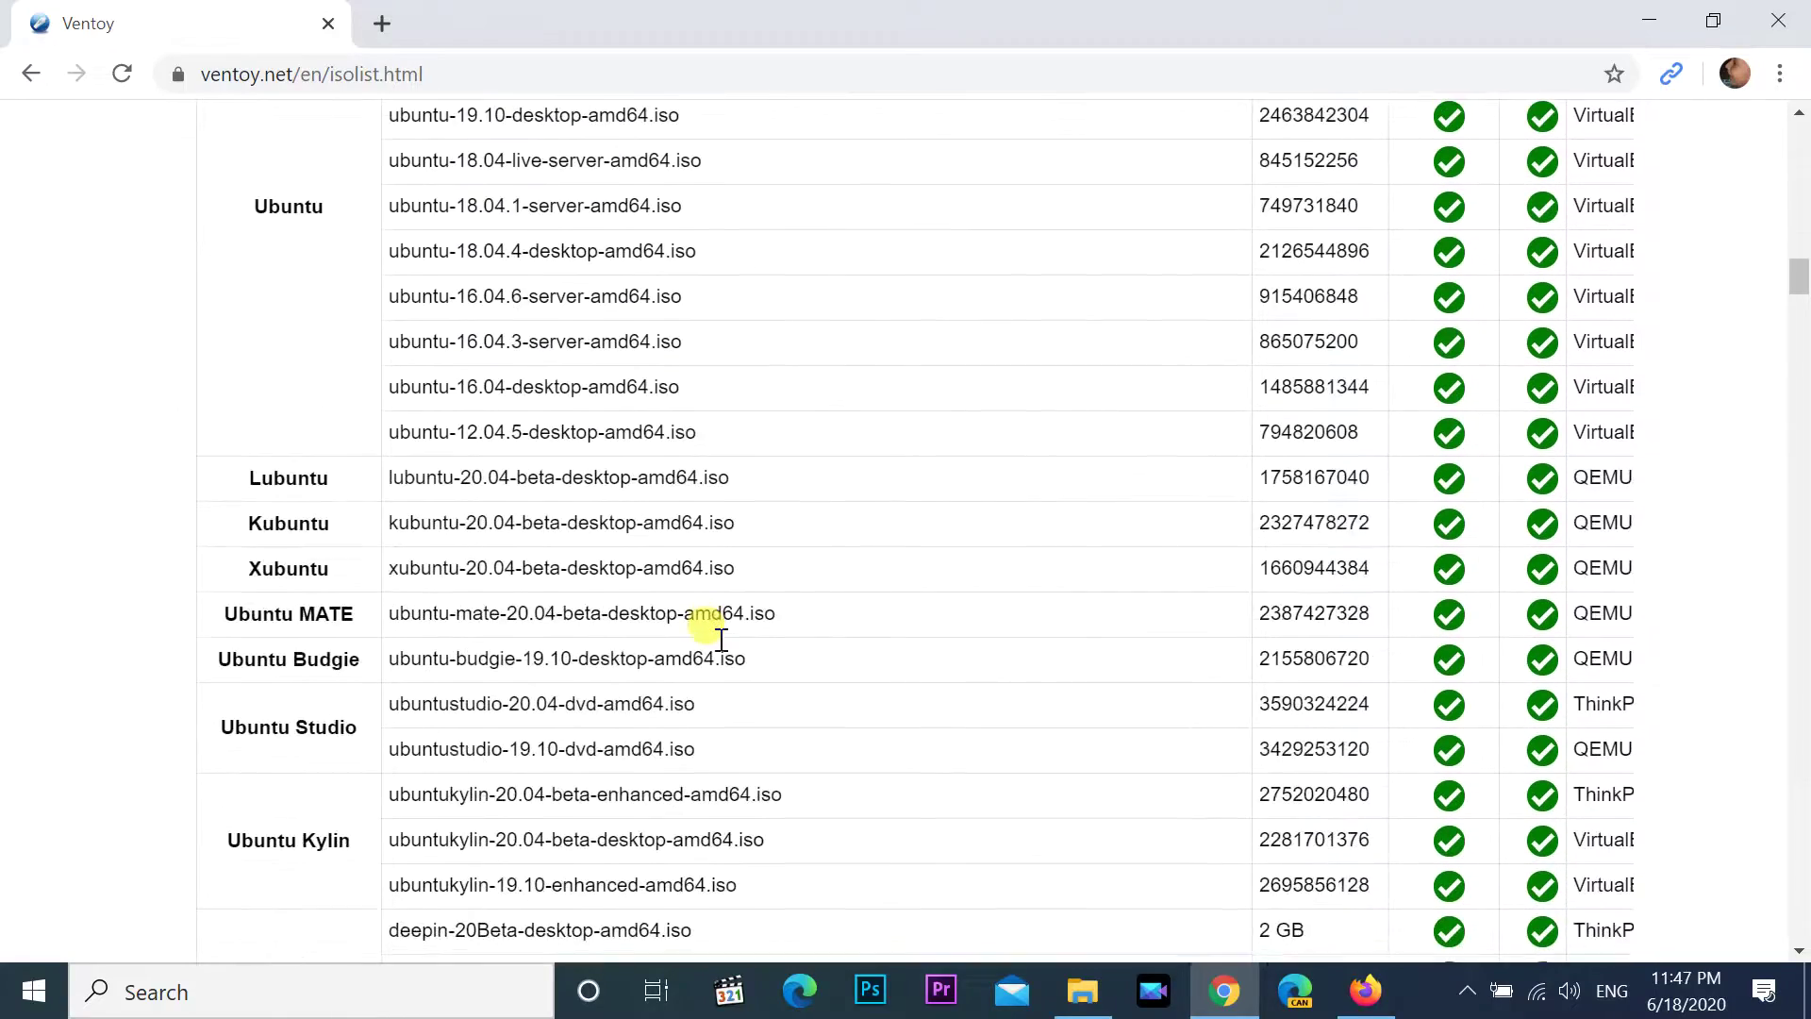
scroll(721, 642, "up", 10)
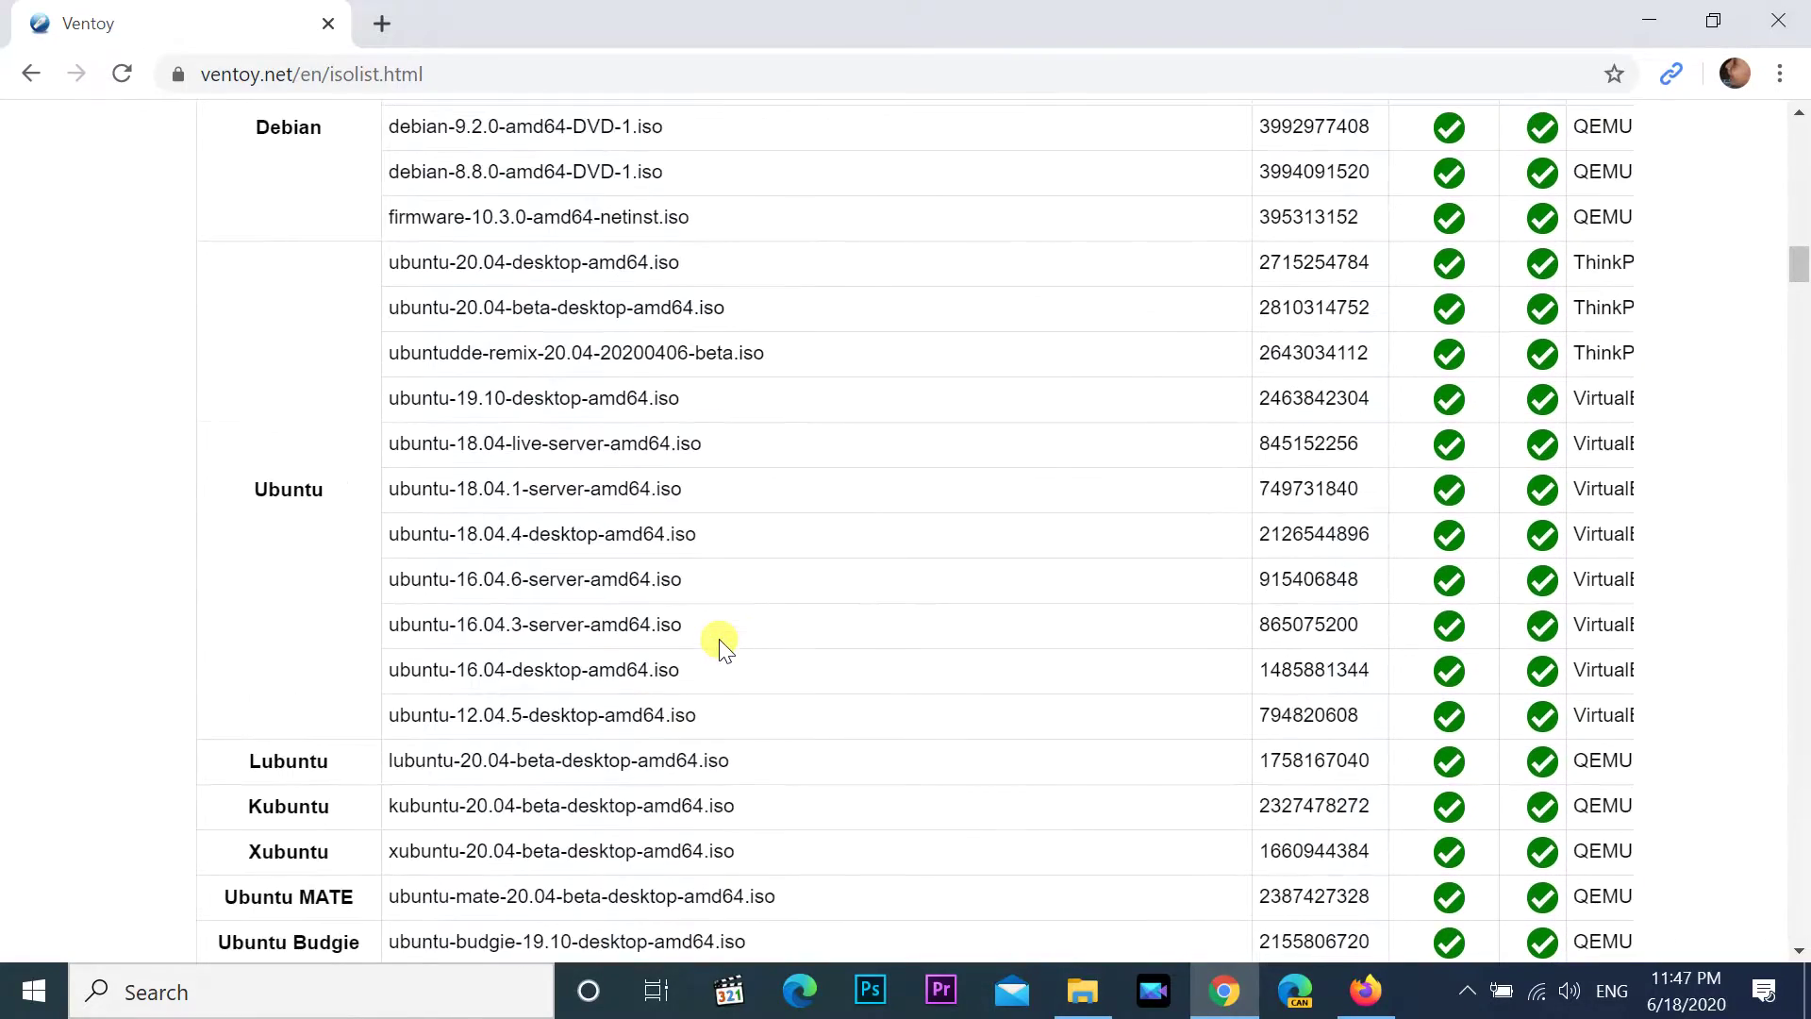
scroll(721, 642, "up", 12)
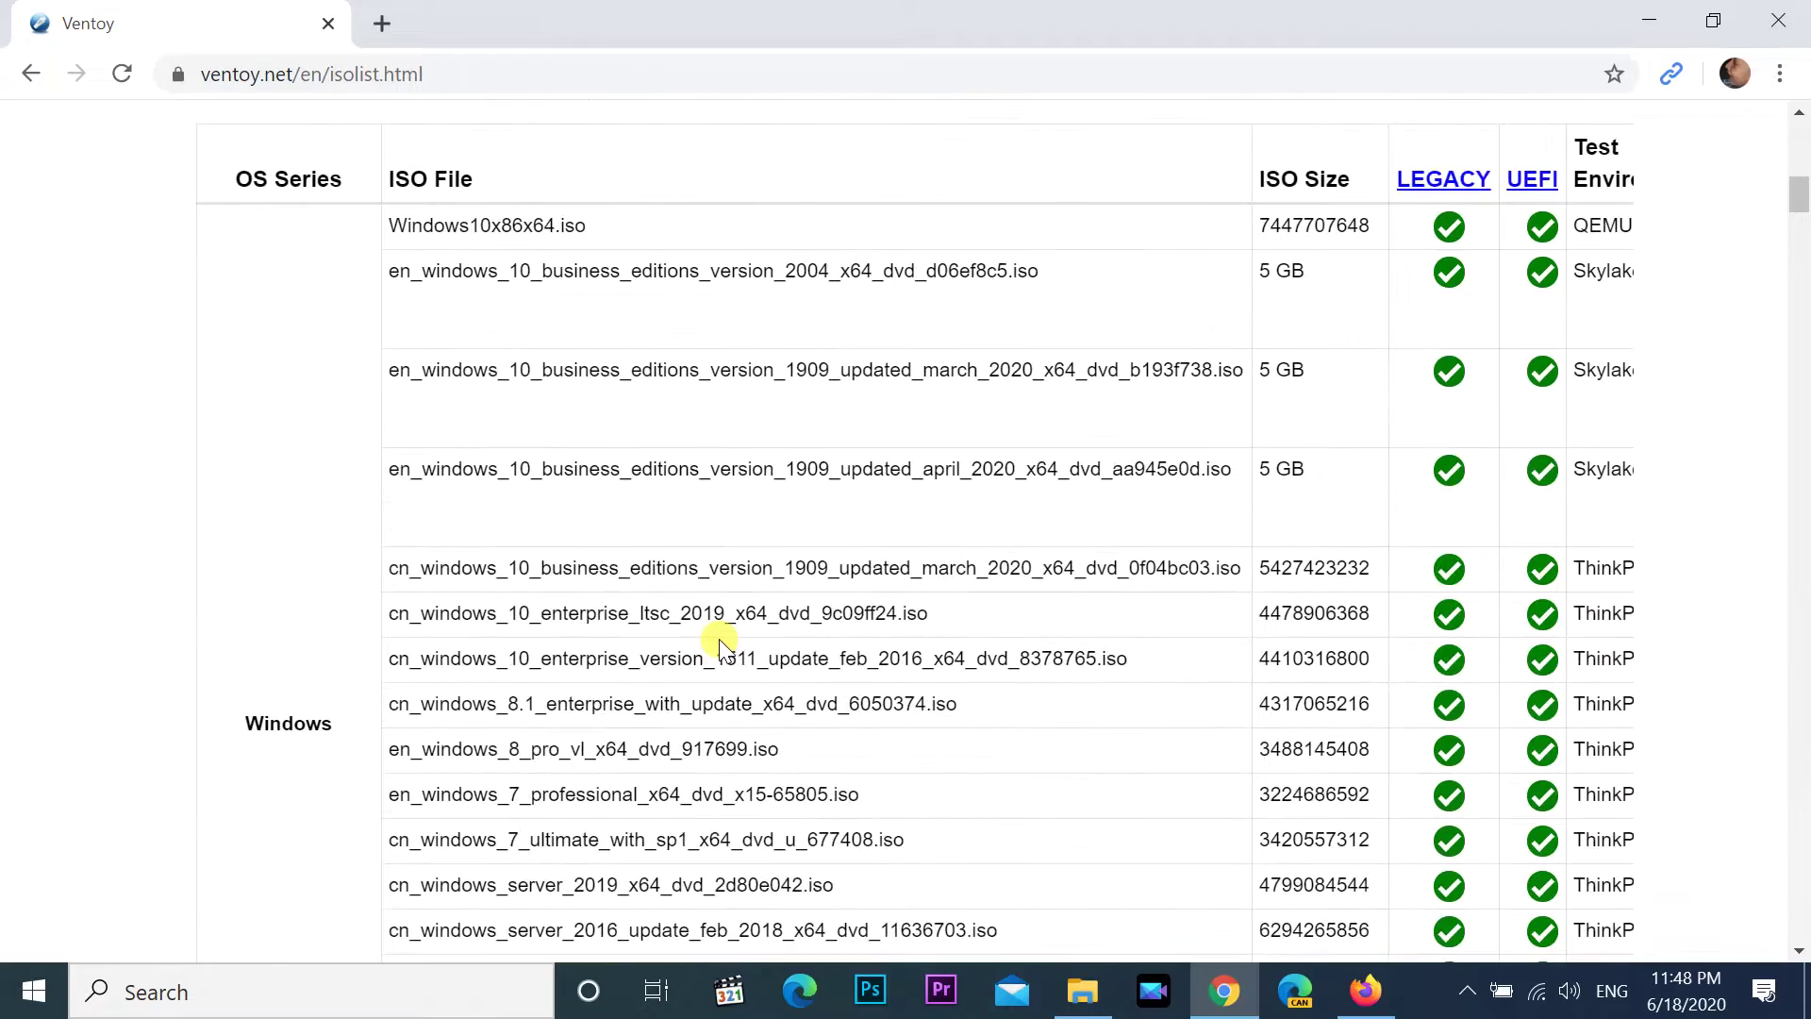
scroll(721, 644, "up", 15)
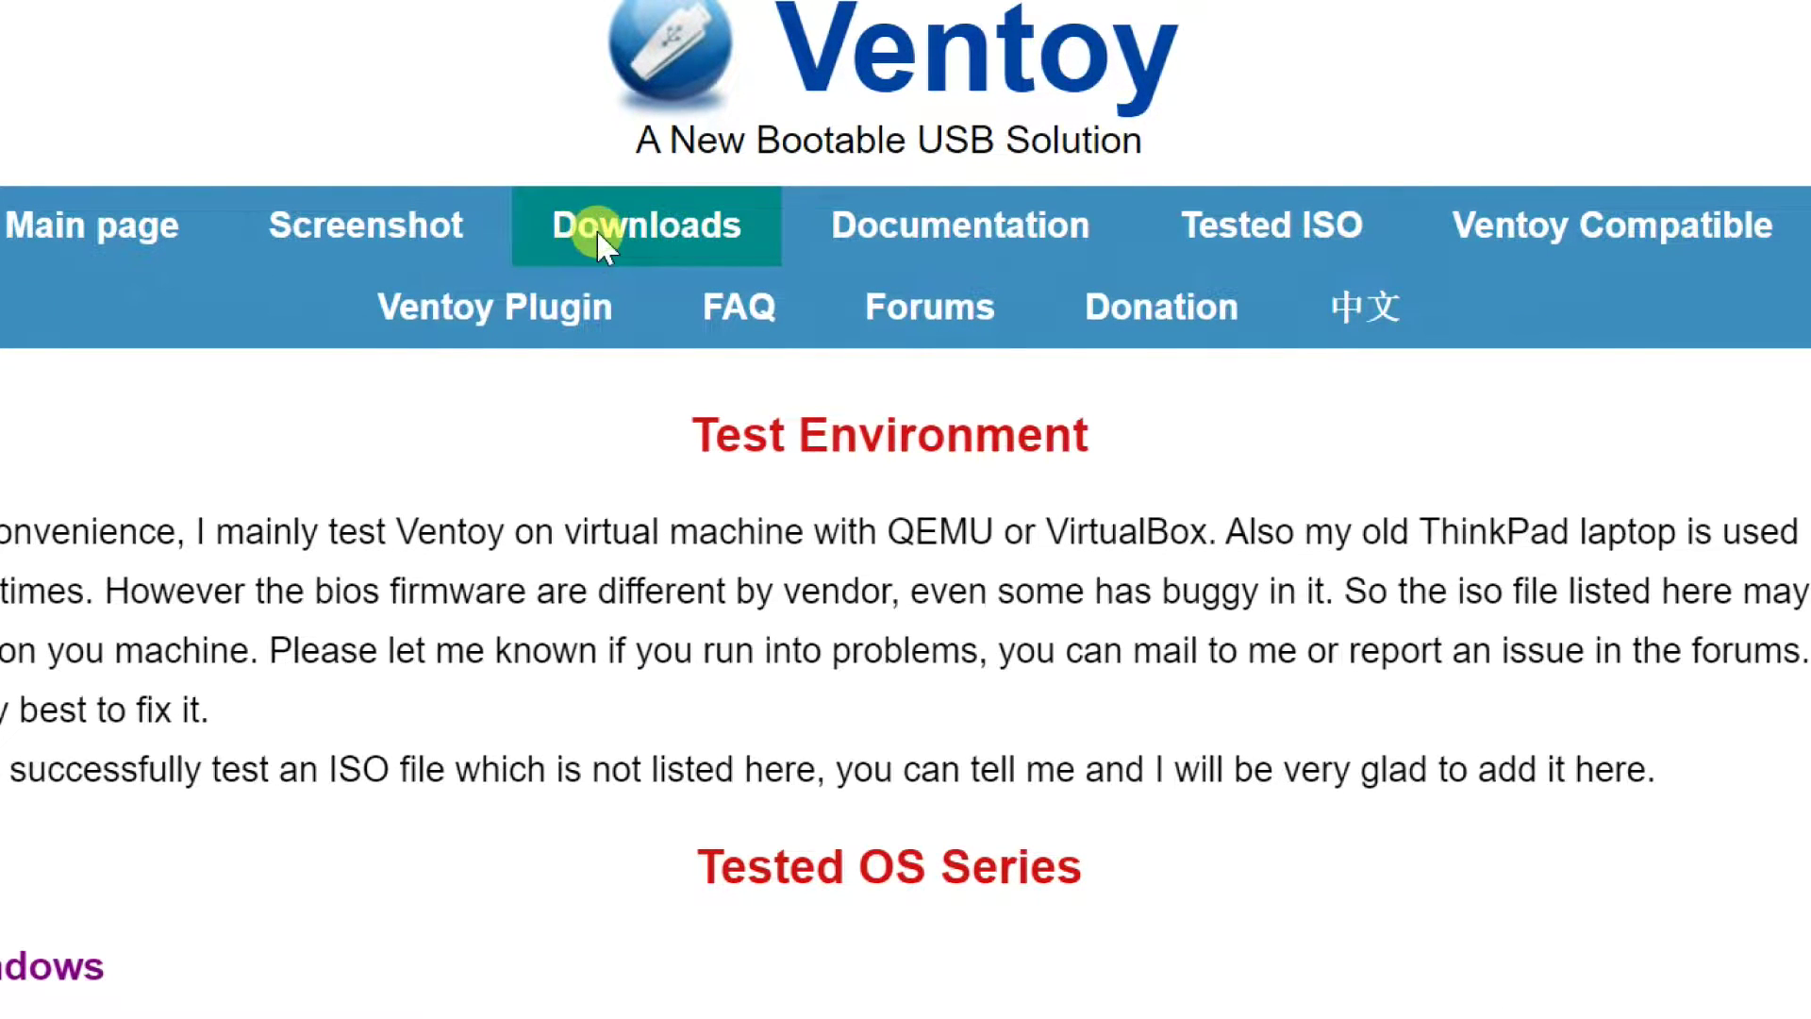
left_click(600, 244)
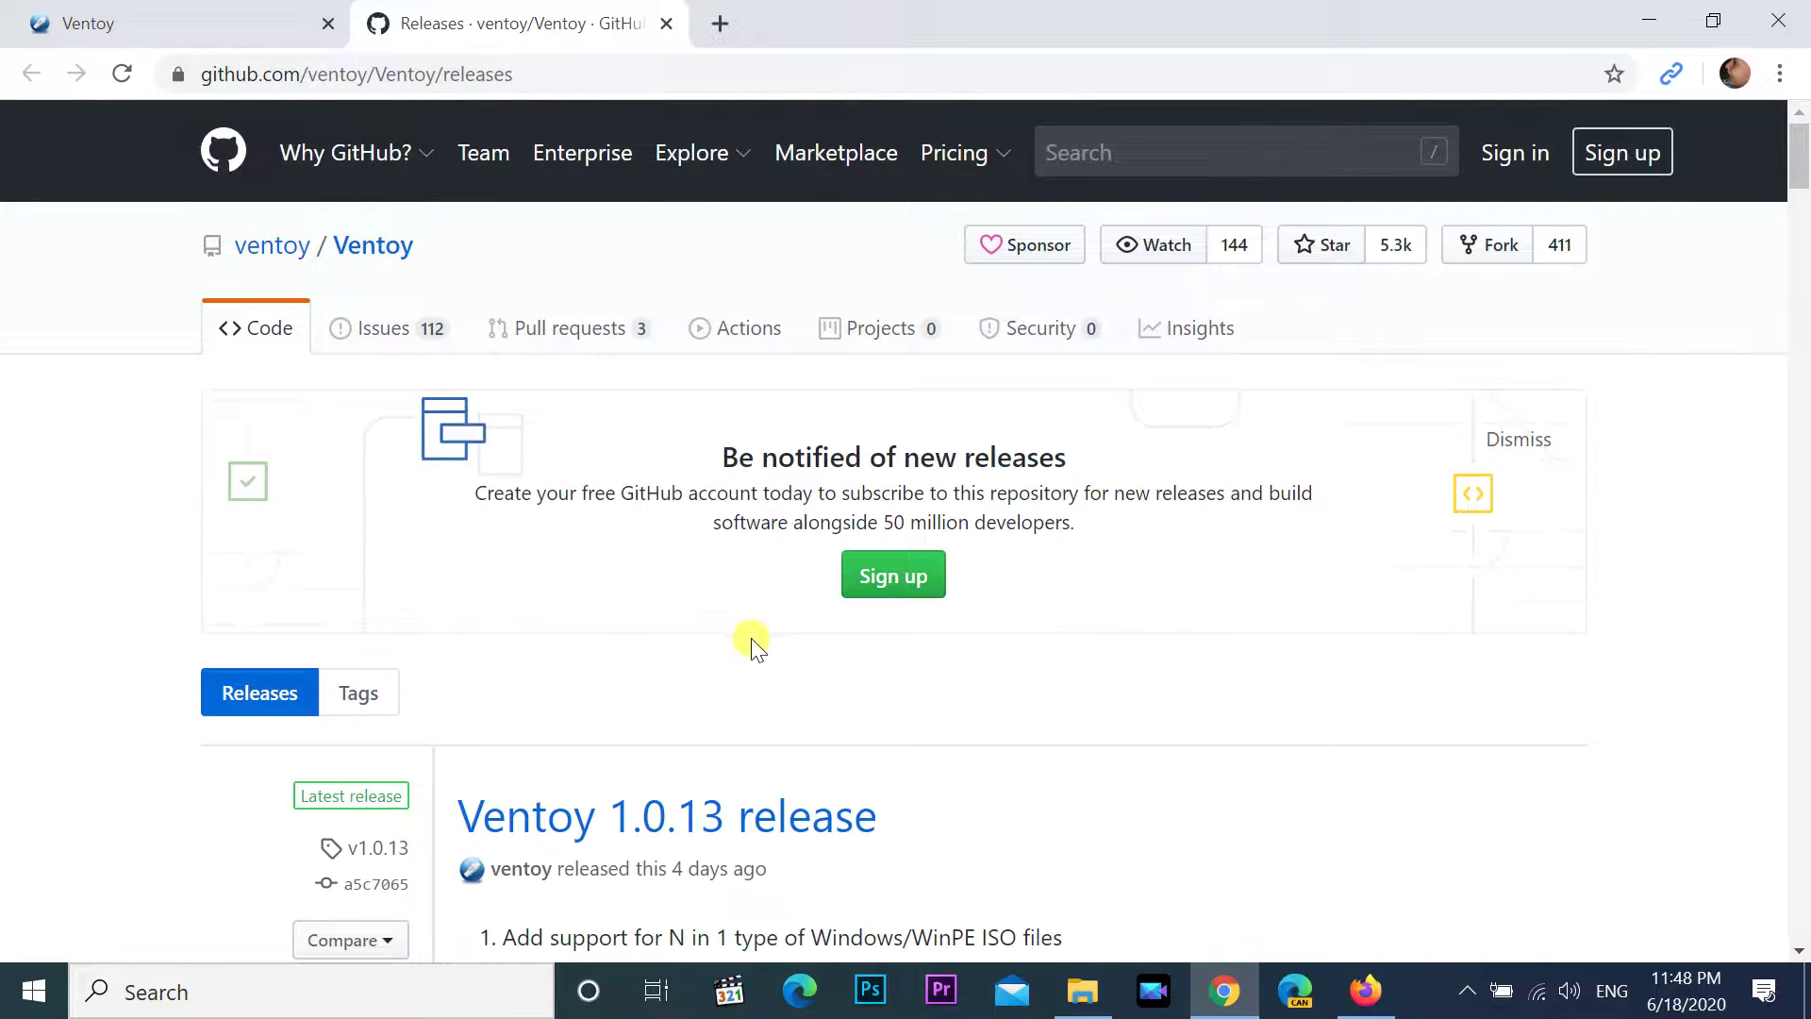
Step: Look over the GitHub release notes and open the Ventoy 1.0.13 release page
scroll(751, 640, "down", 3)
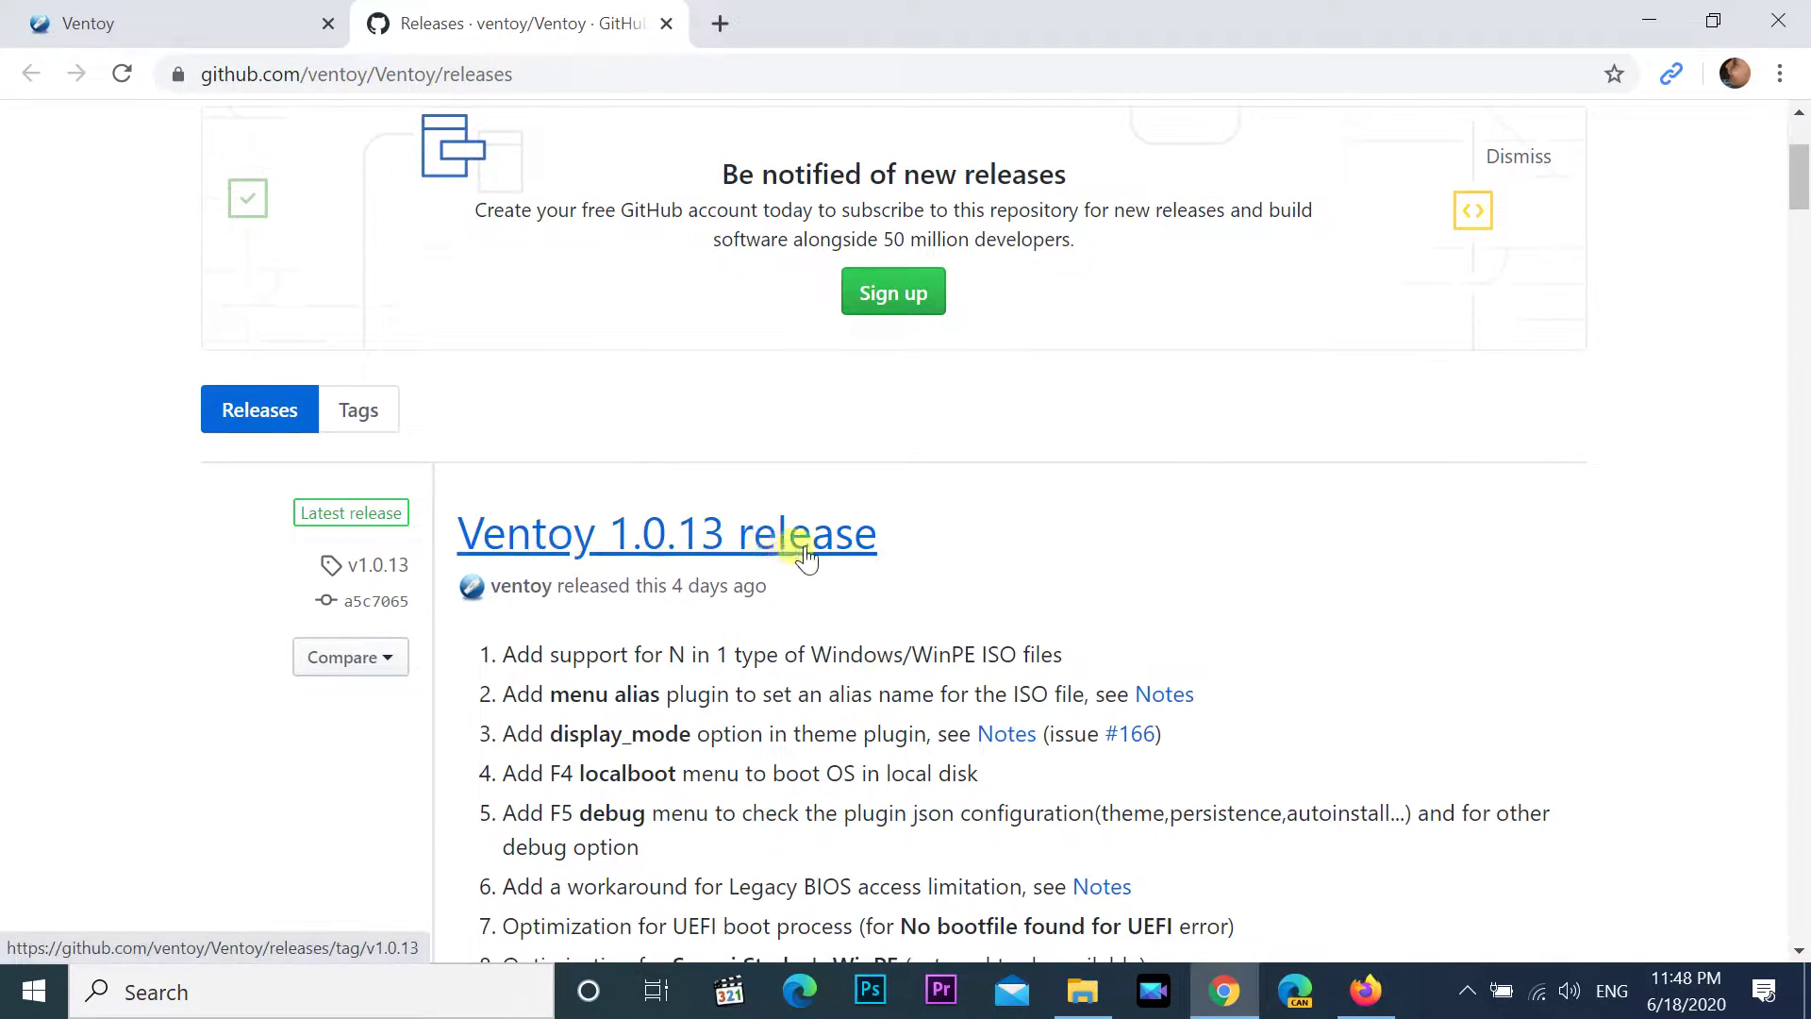
scroll(806, 556, "down", 20)
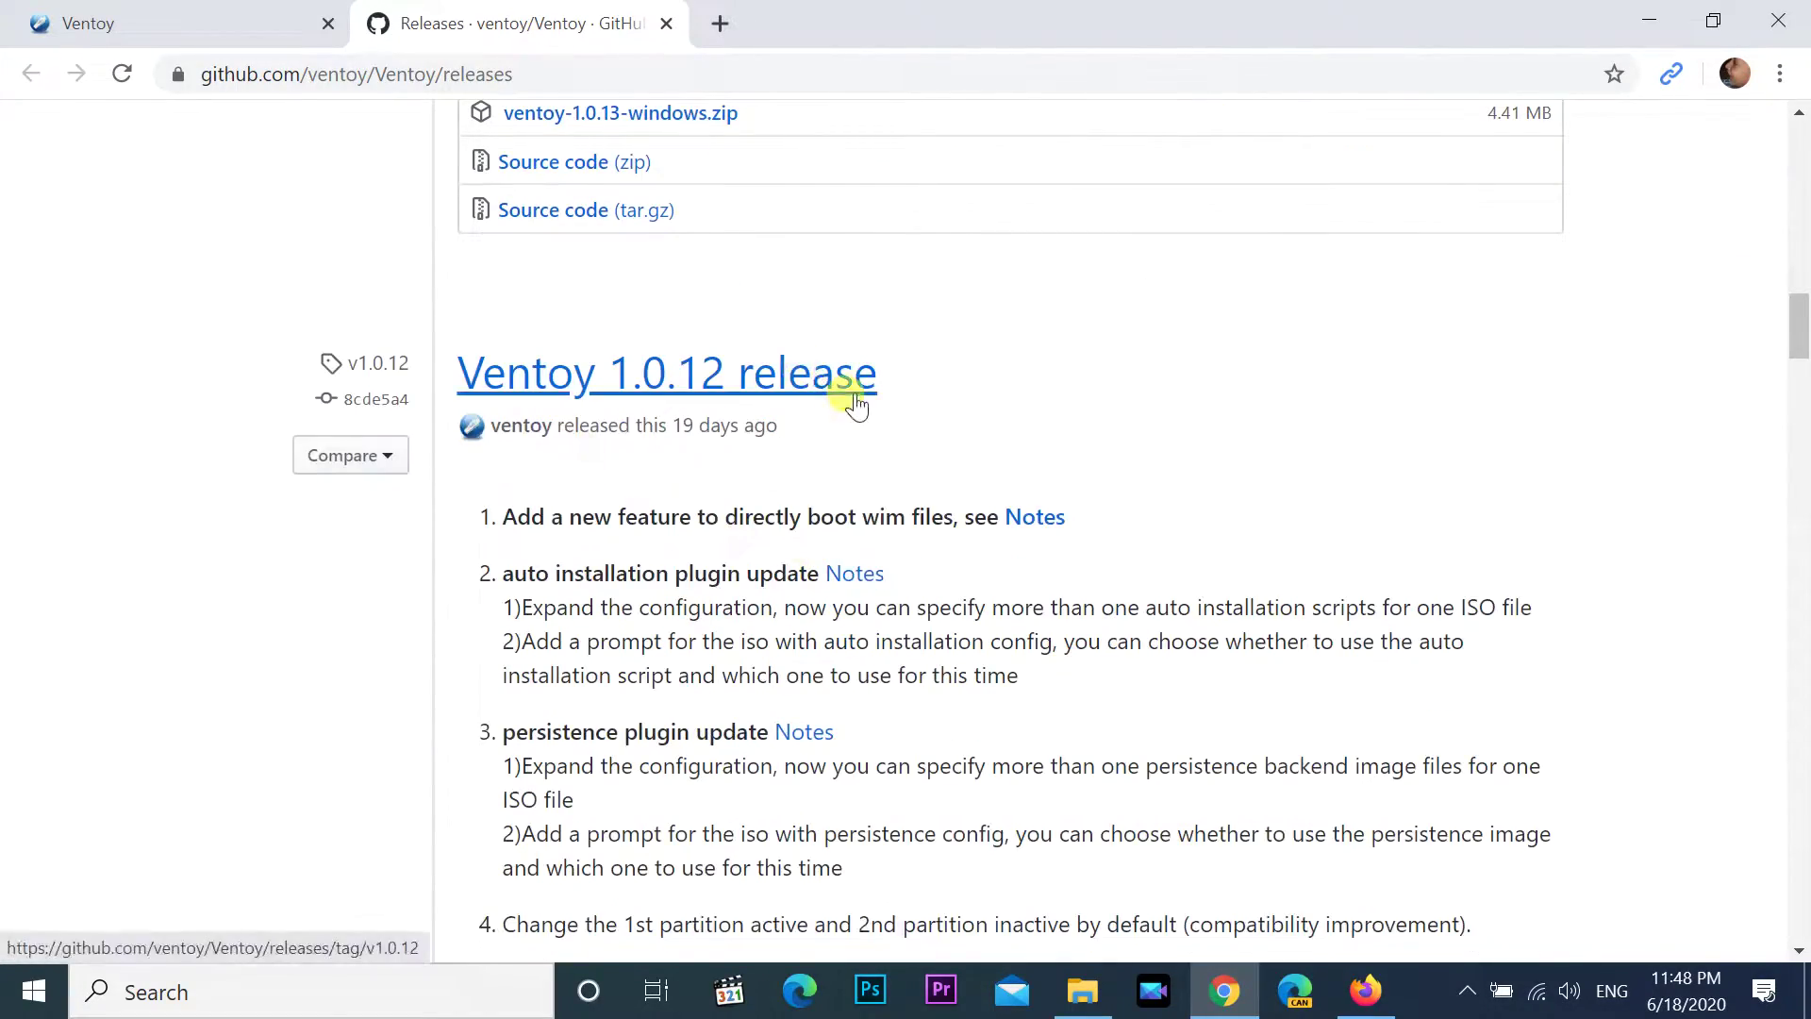
scroll(854, 405, "down", 20)
scroll(853, 404, "up", 4)
scroll(853, 404, "up", 20)
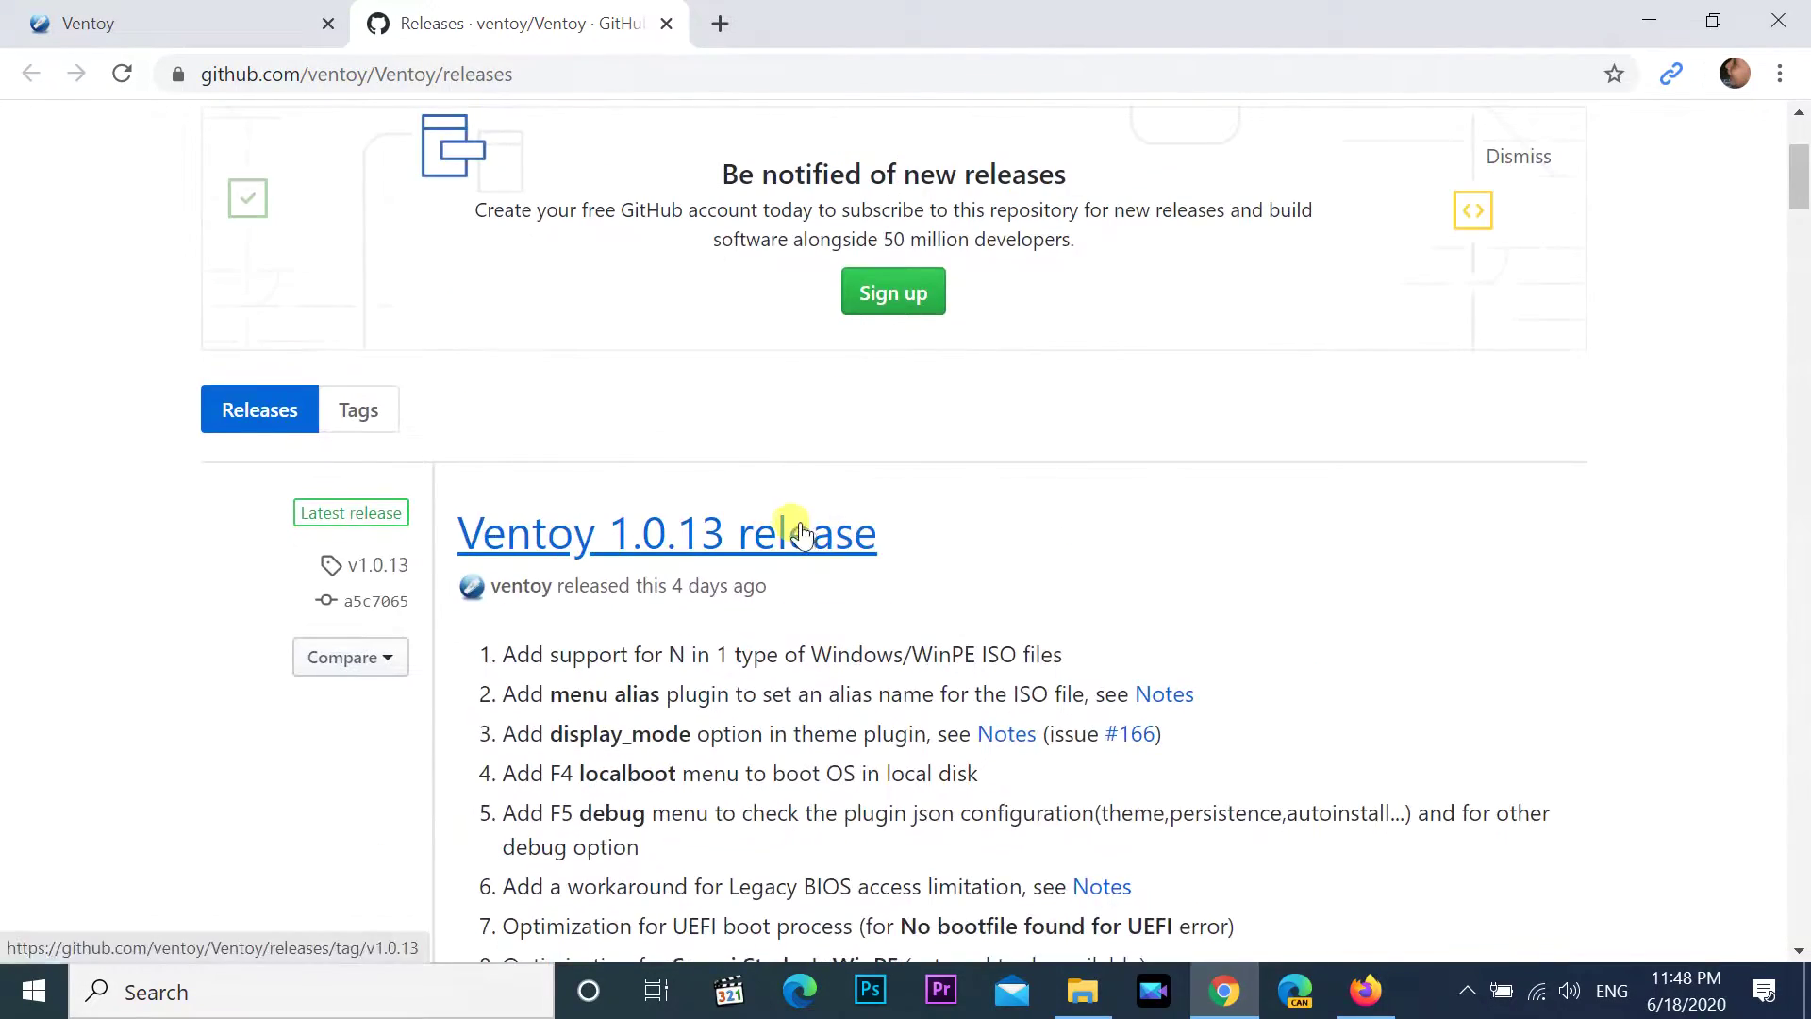
scroll(755, 581, "up", 1)
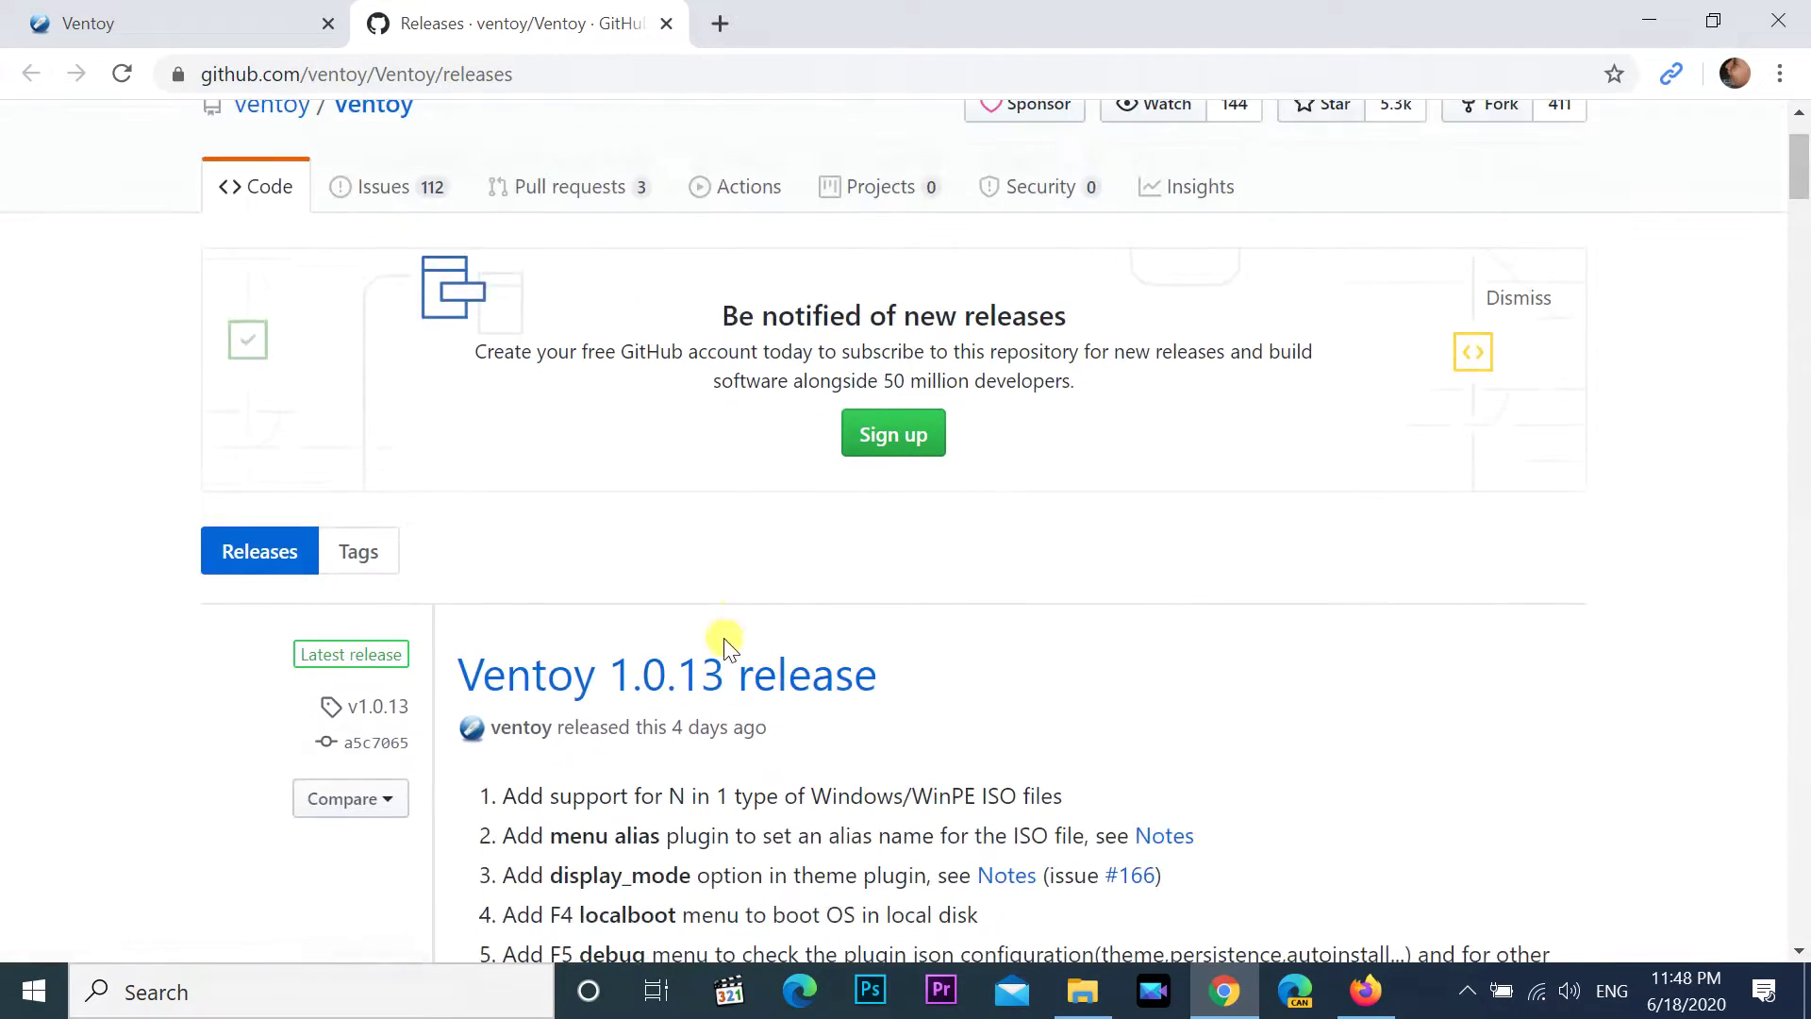
left_click(707, 687)
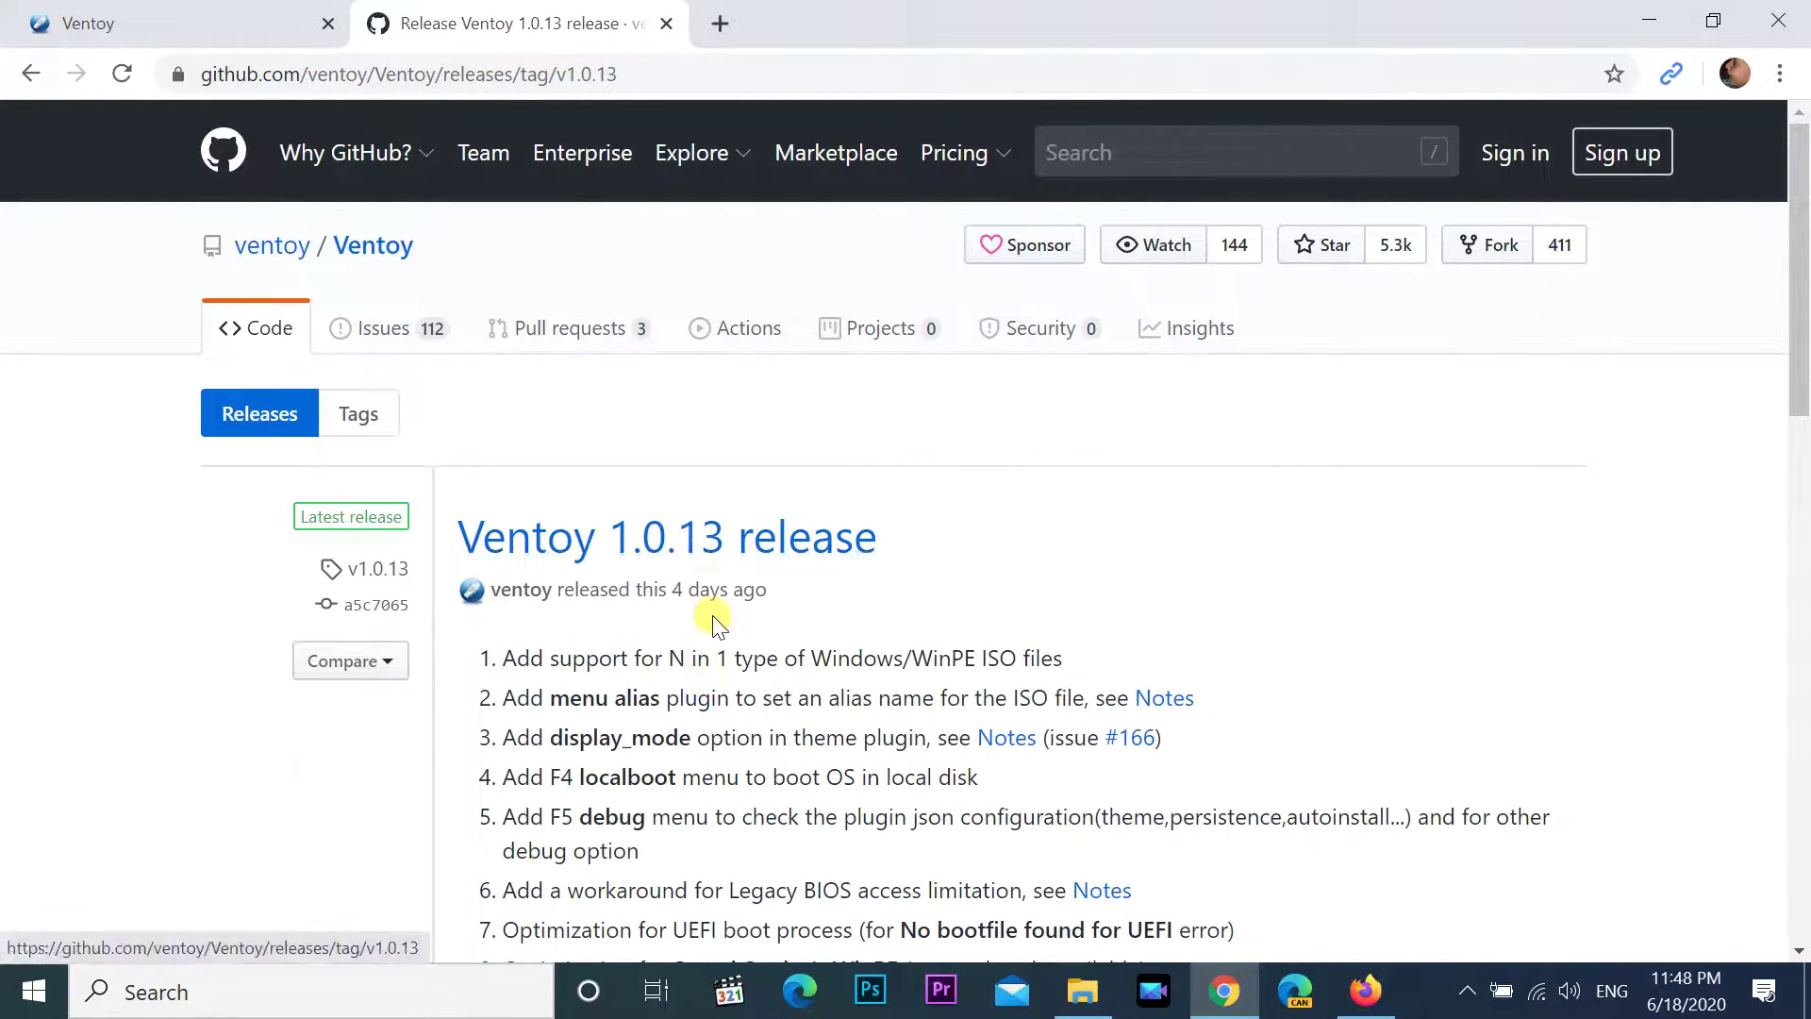
Step: Download ventoy-1.0.13-windows.zip from the 1.0.13 release assets
scroll(698, 599, "down", 10)
scroll(715, 619, "down", 1)
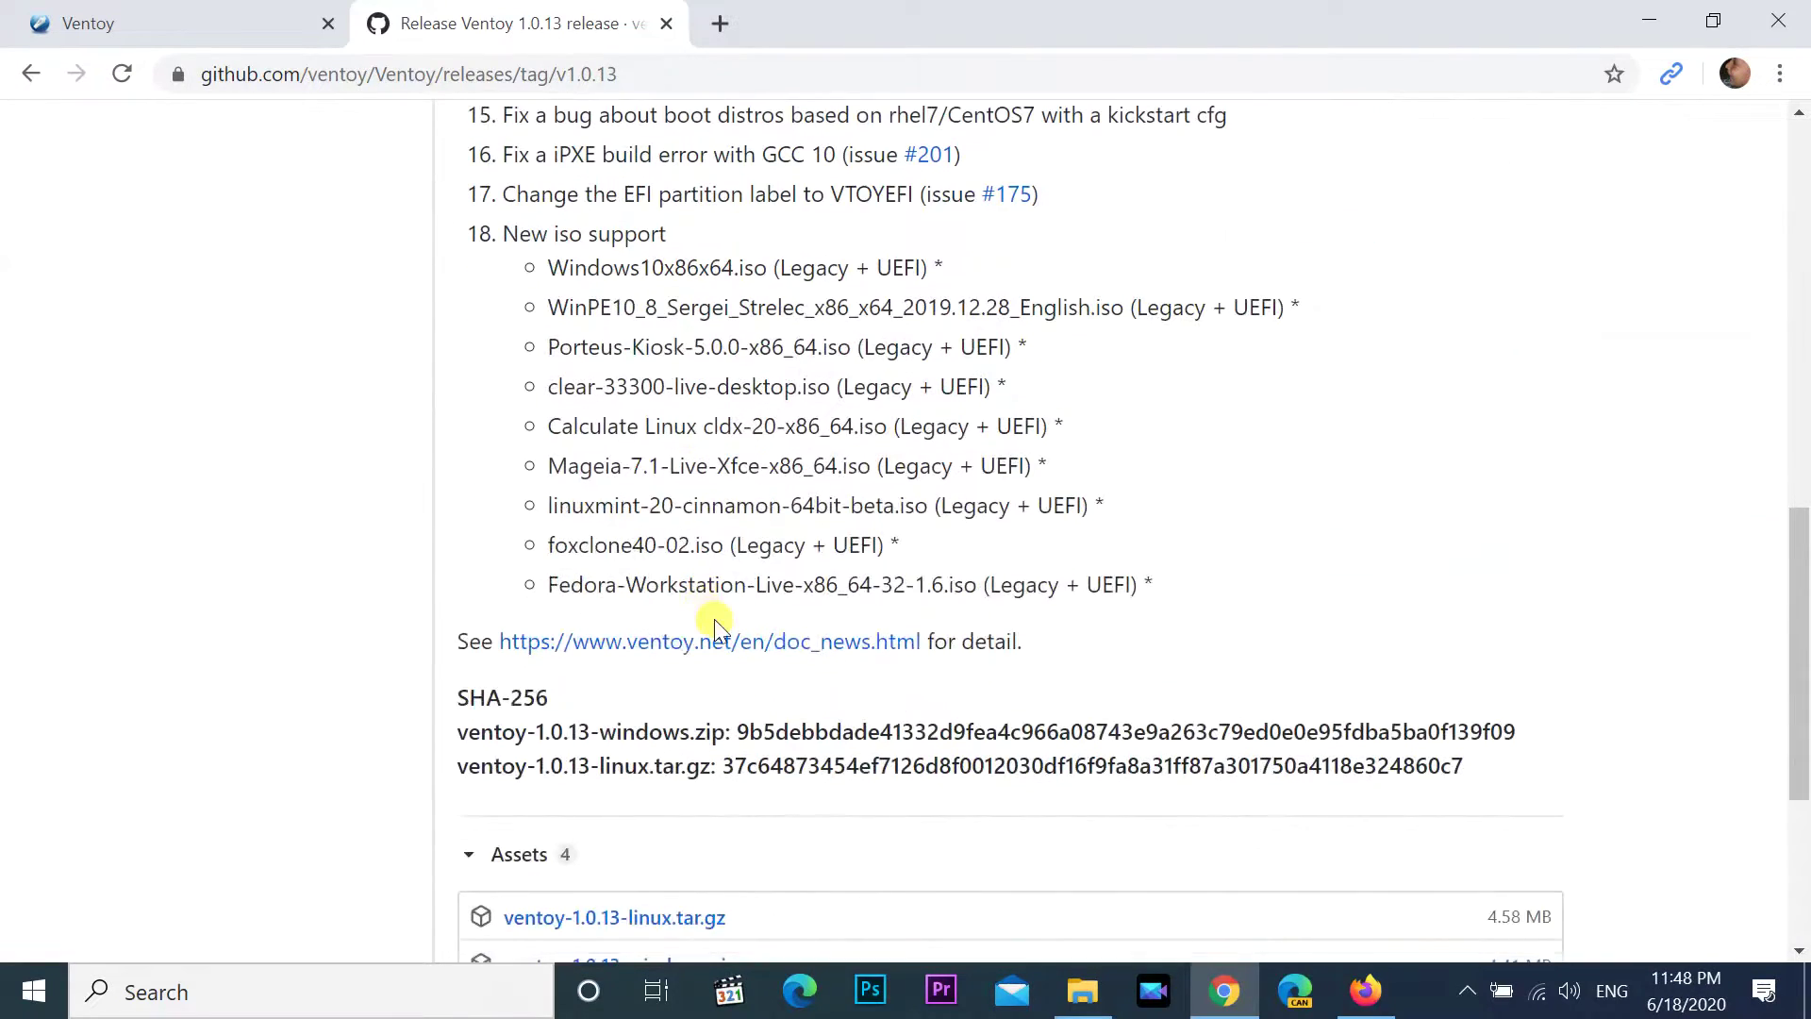
scroll(623, 651, "down", 2)
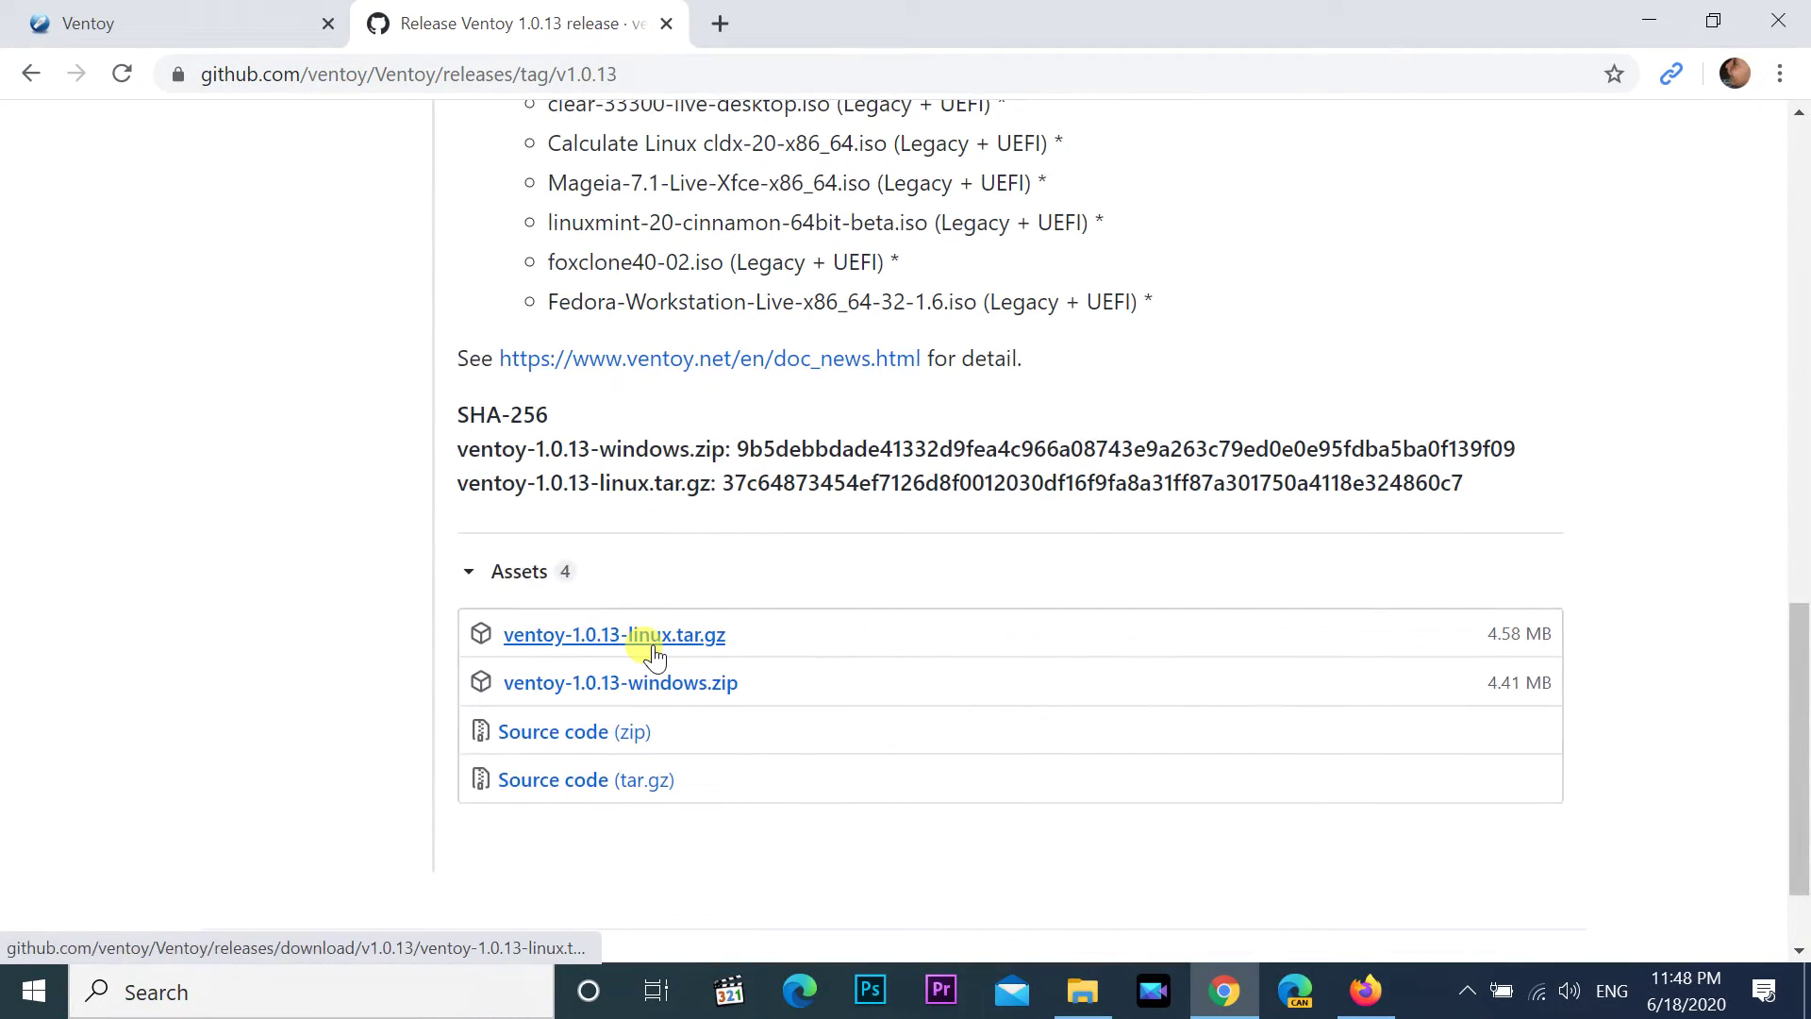
scroll(653, 654, "down", 1)
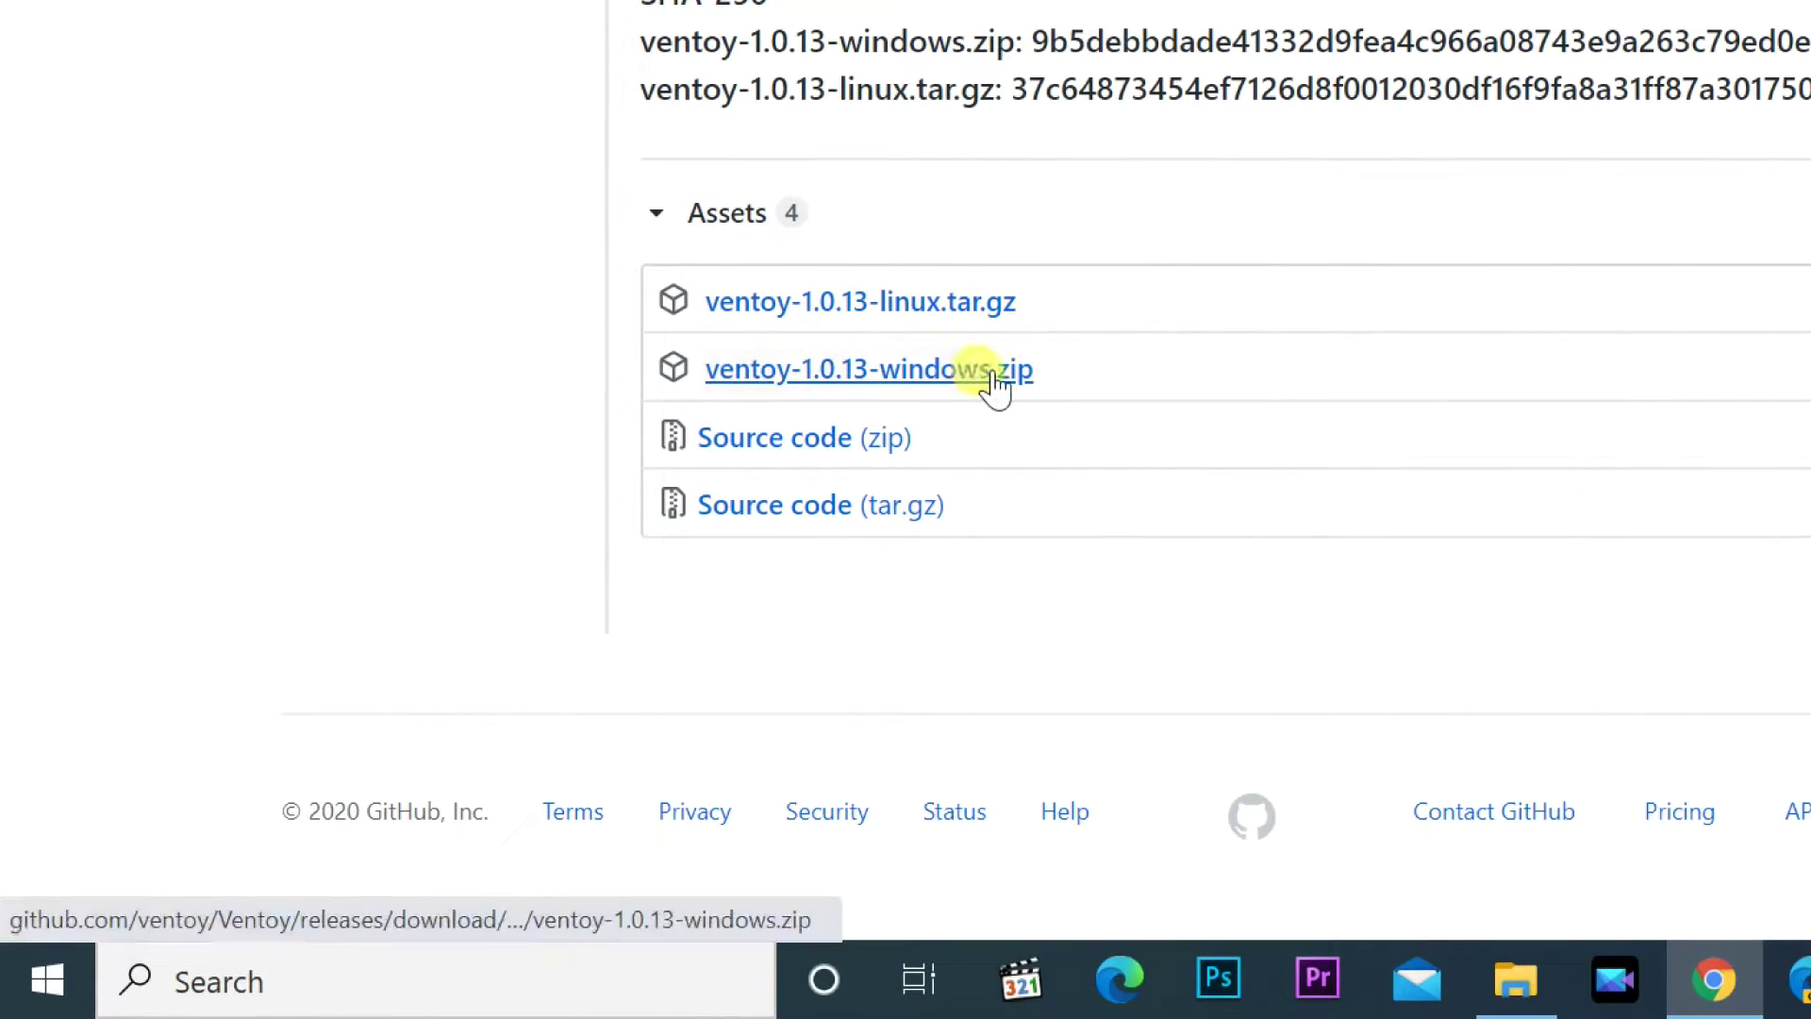
left_click(887, 373)
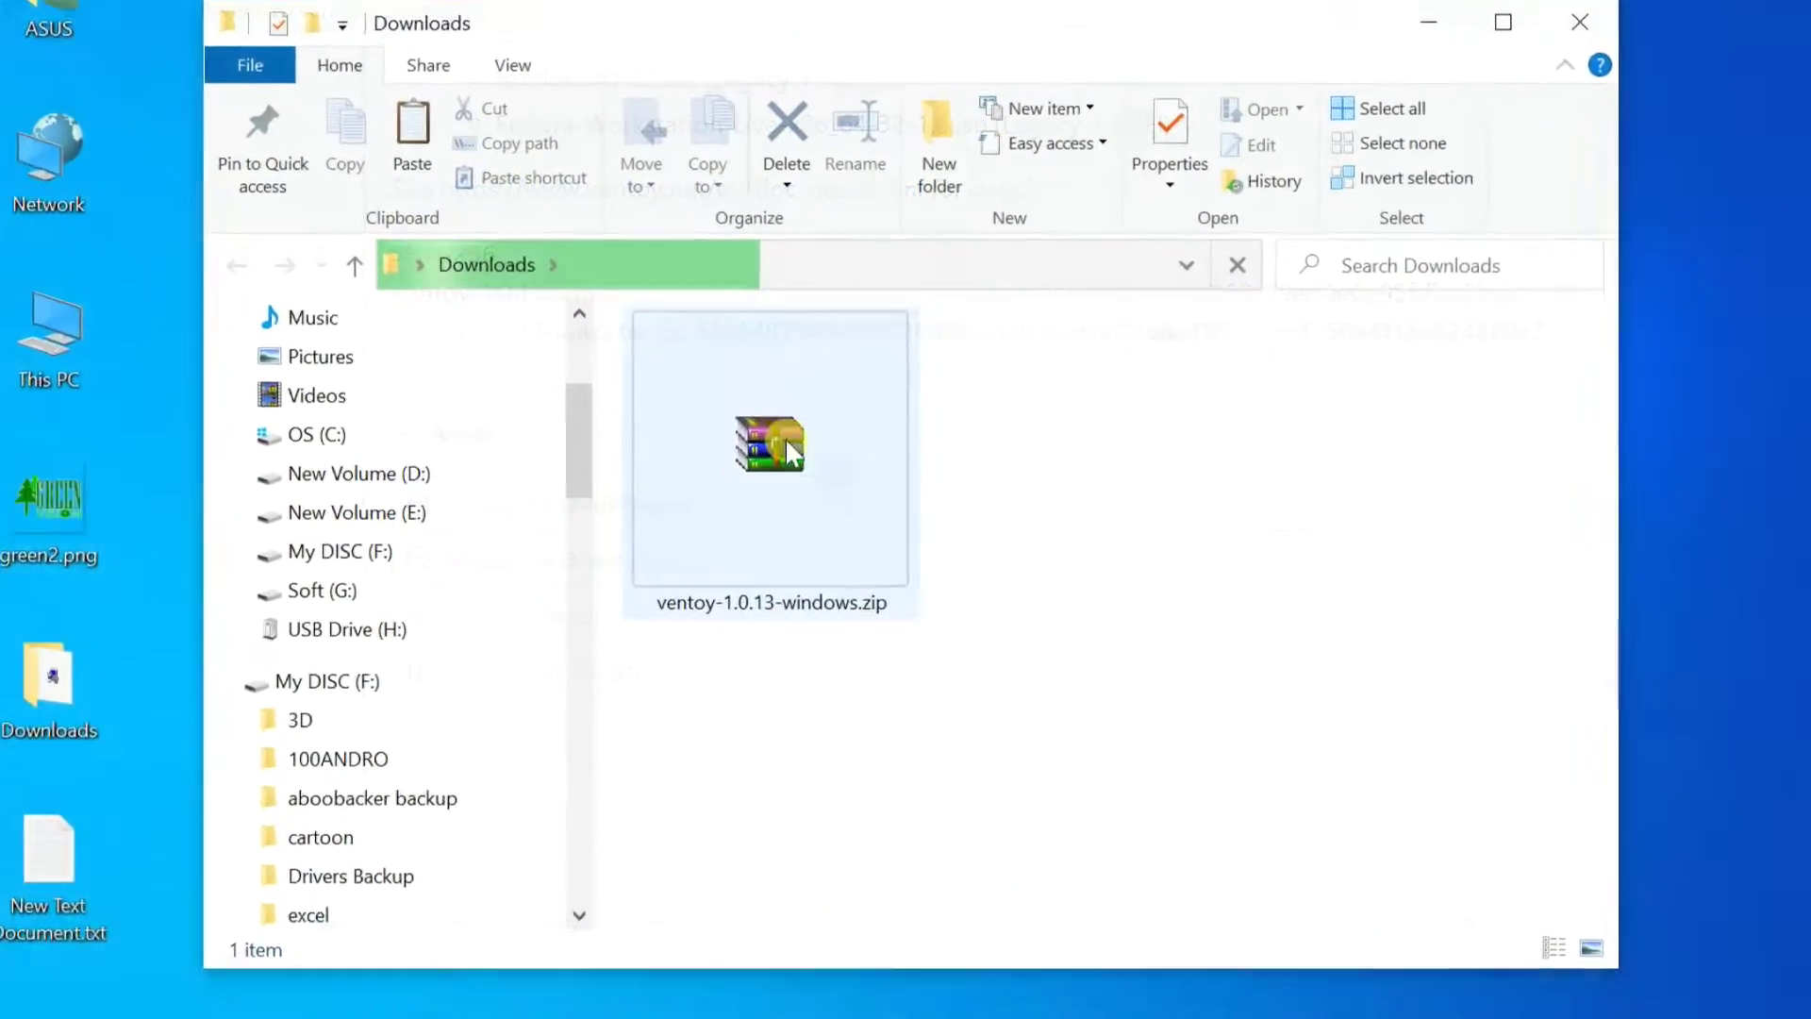
Step: Extract ventoy-1.0.13-windows.zip into a ventoy-1.0.13-windows folder and open that folder
right_click(737, 421)
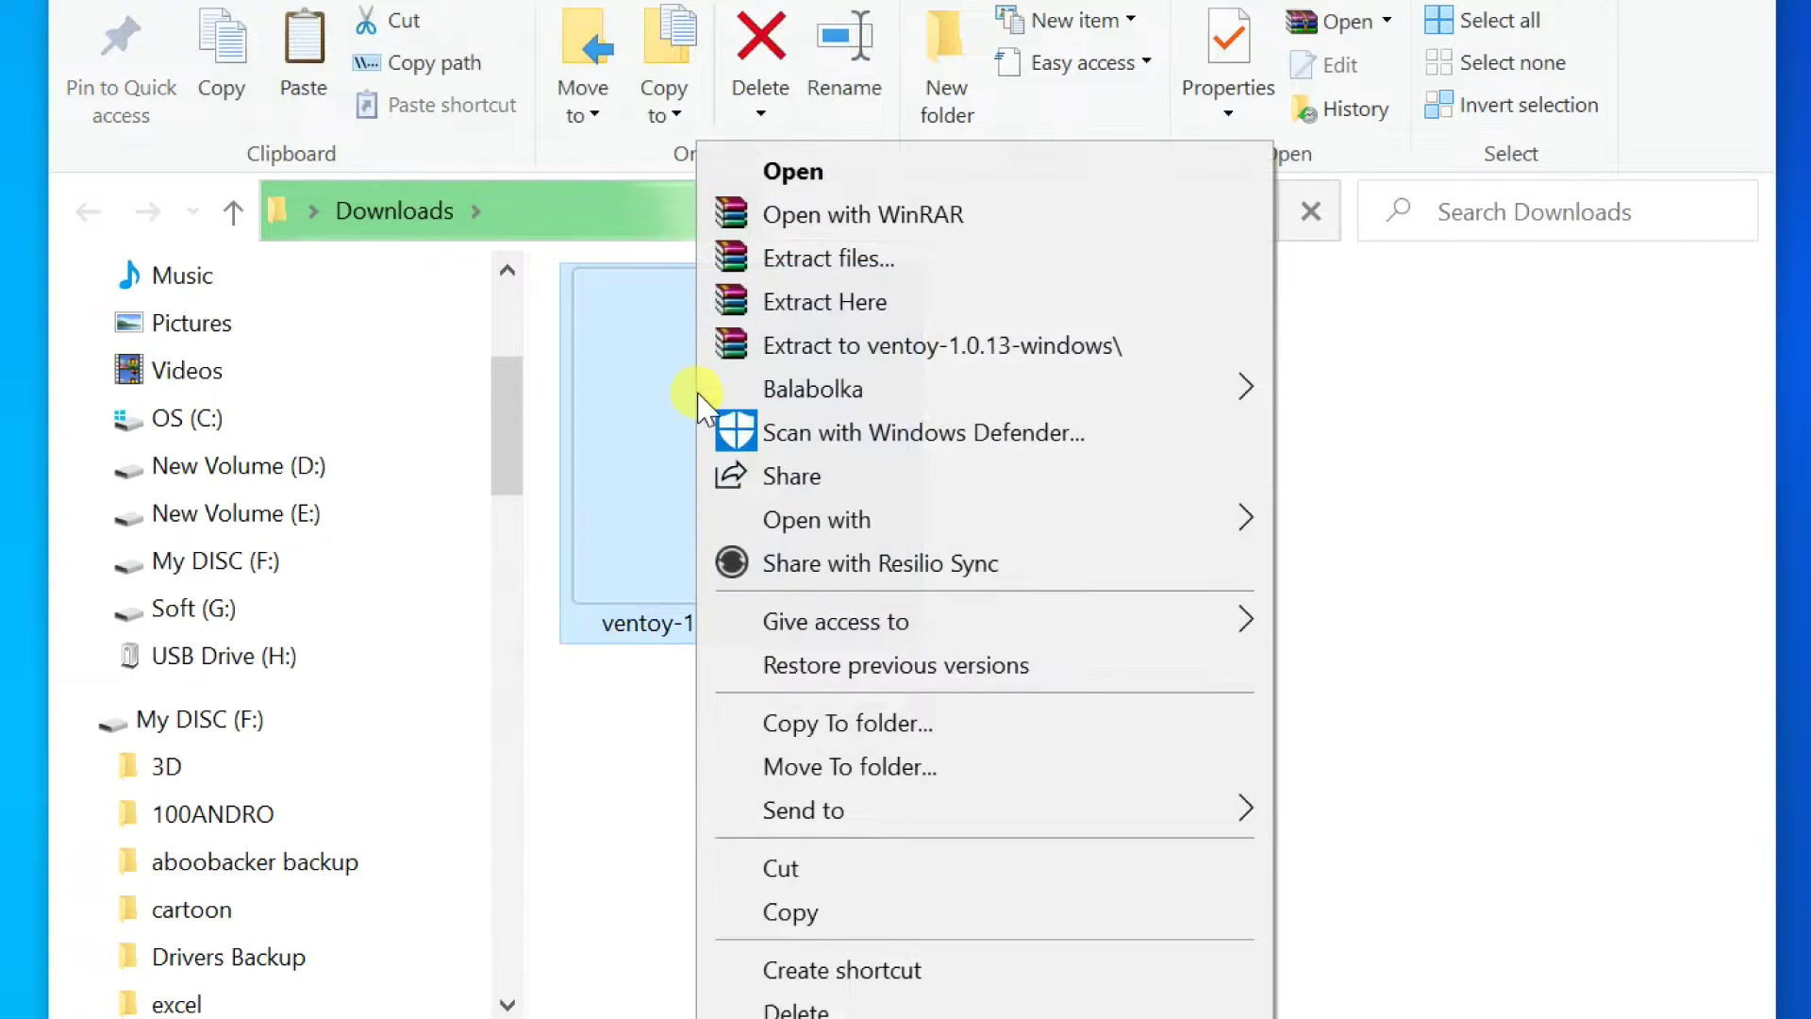
left_click(1018, 347)
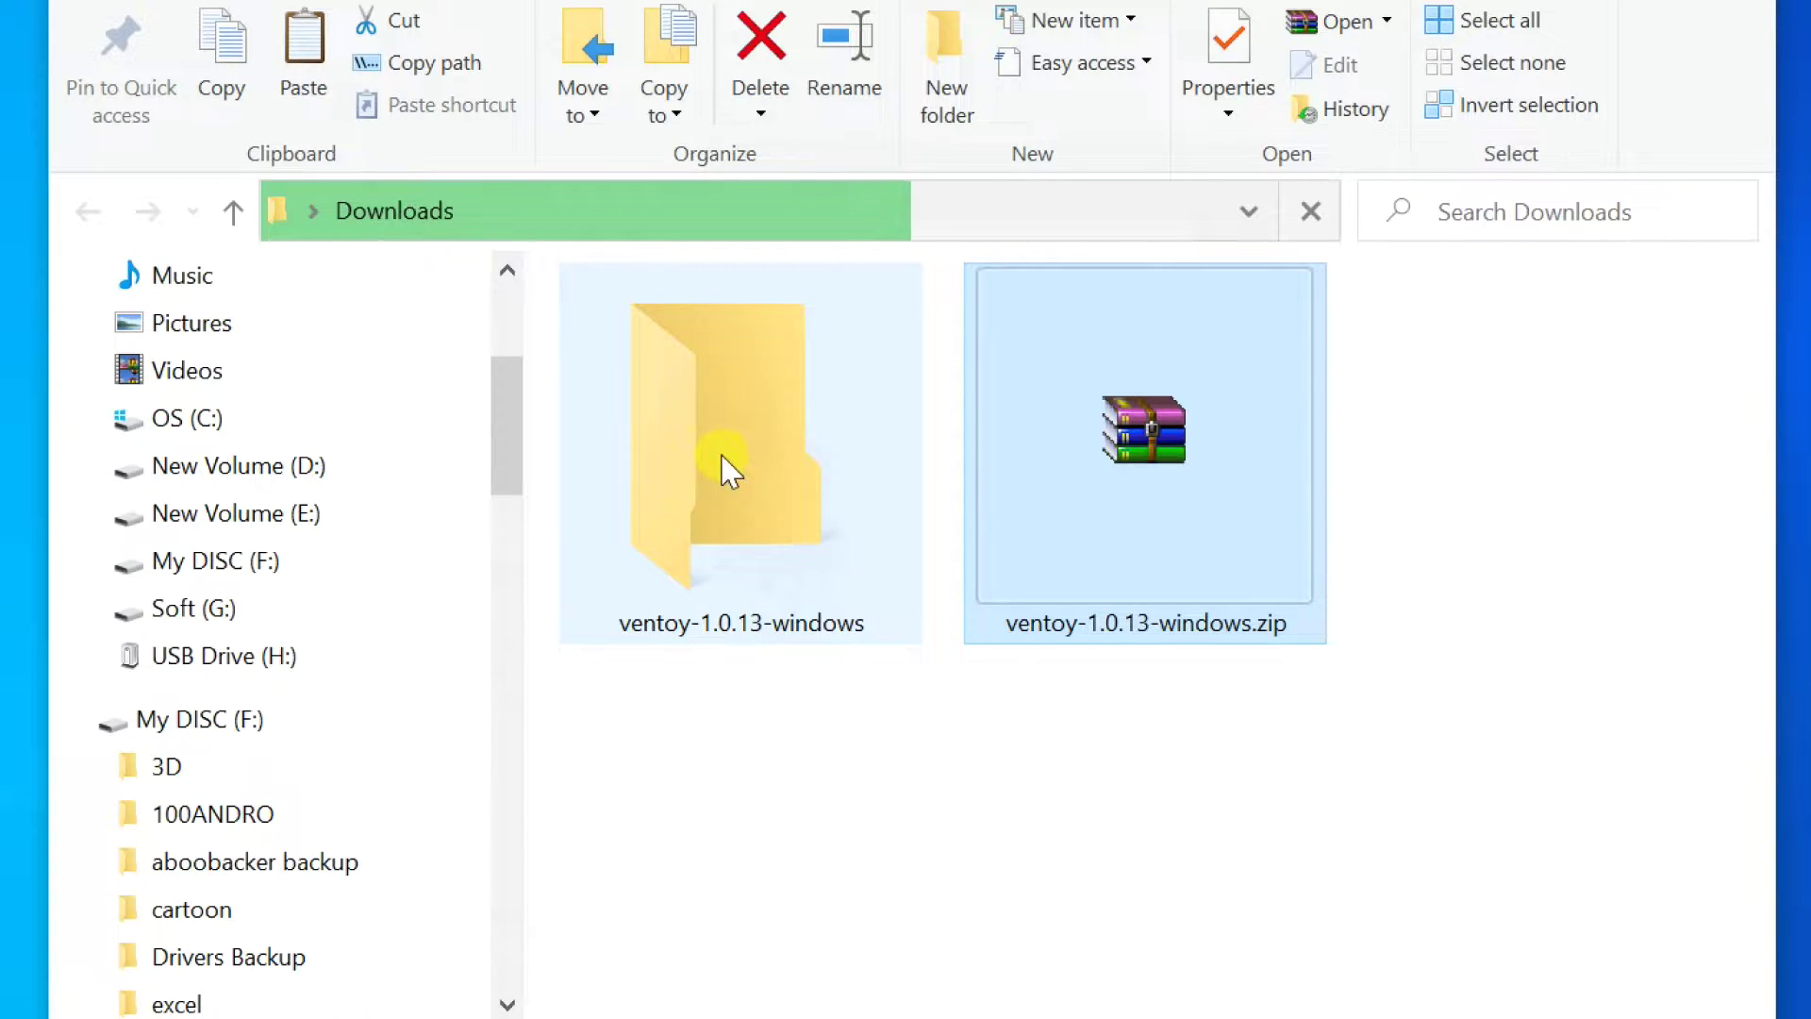
double_click(732, 472)
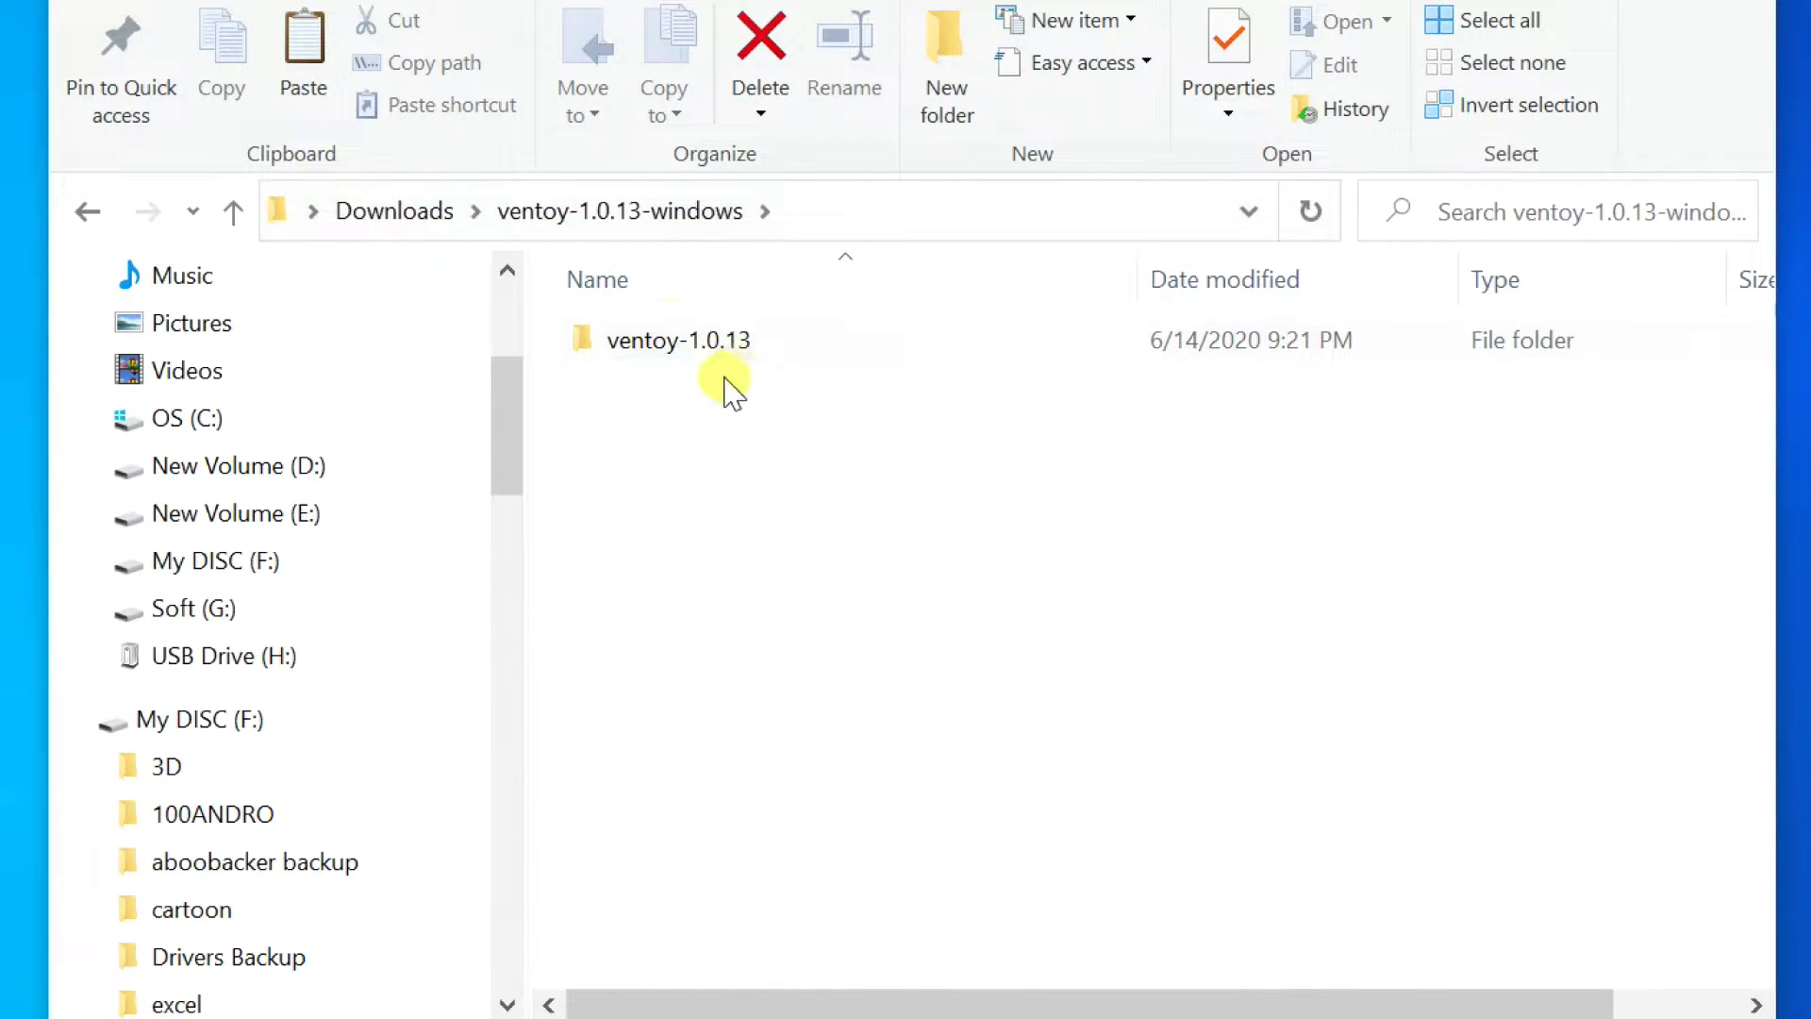
Step: Launch Ventoy2Disk.exe from the ventoy-1.0.13 subfolder, getting past the SmartScreen warning
double_click(680, 348)
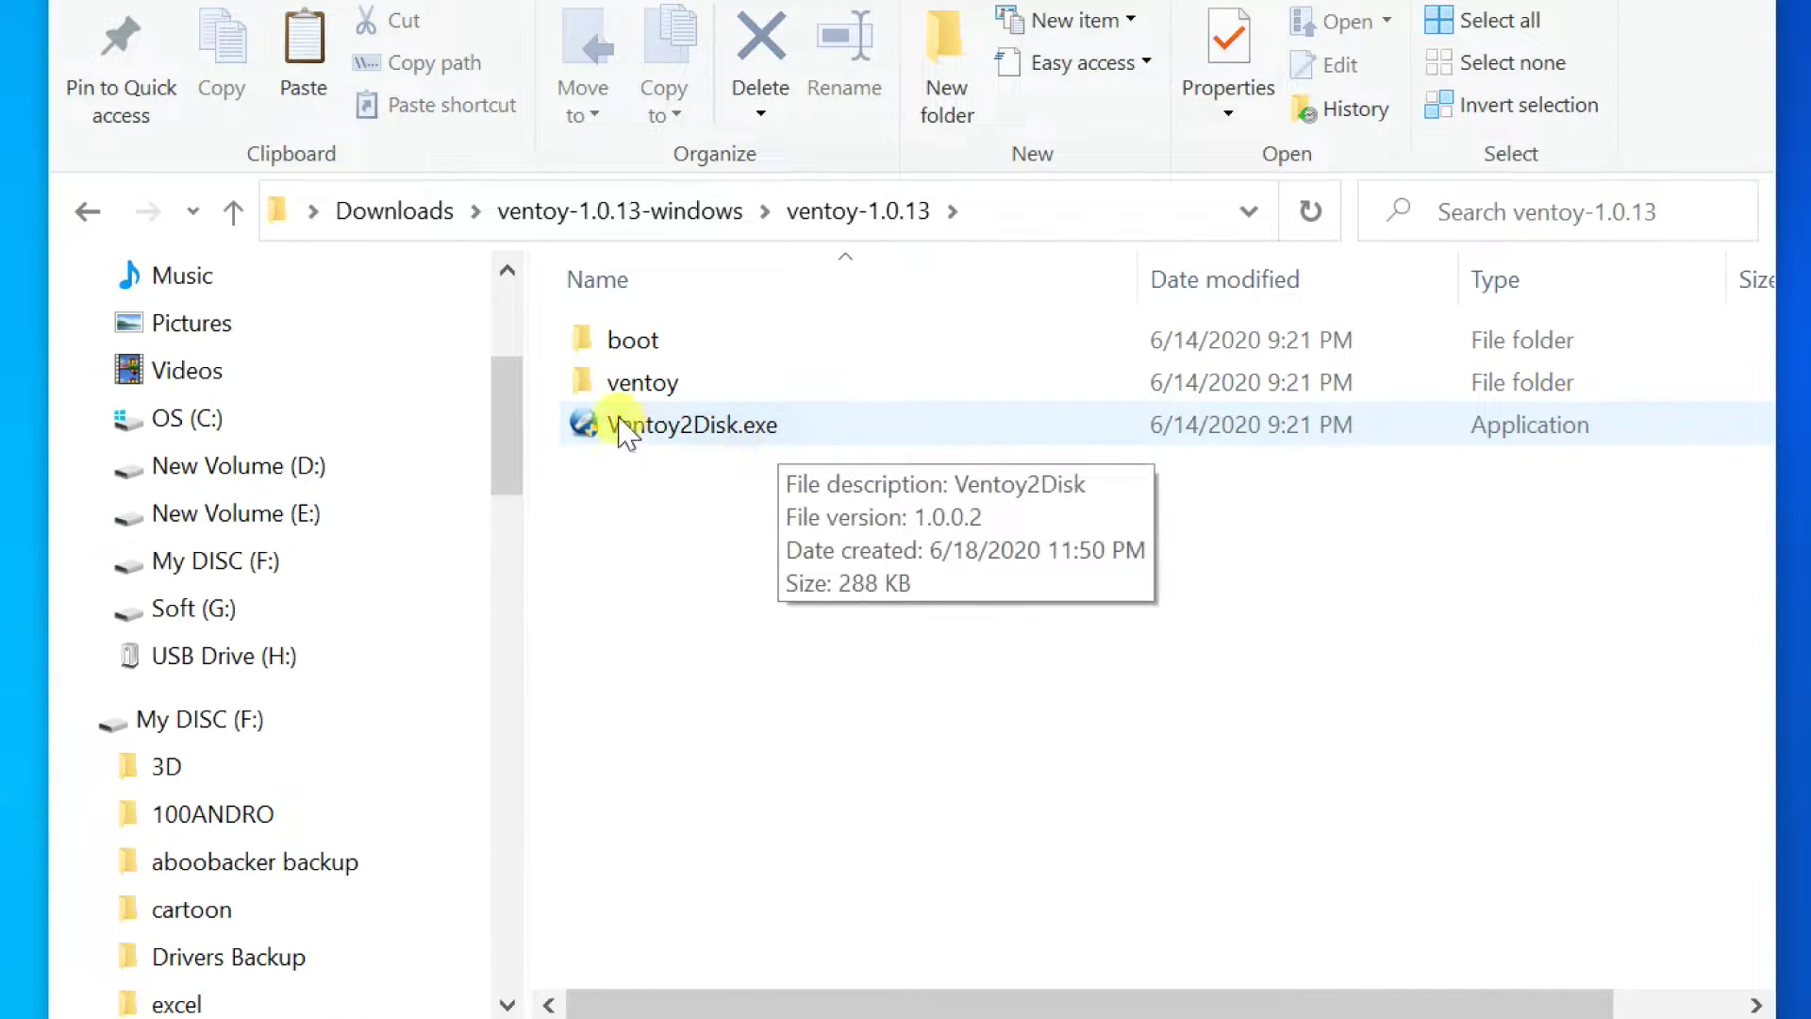
double_click(666, 430)
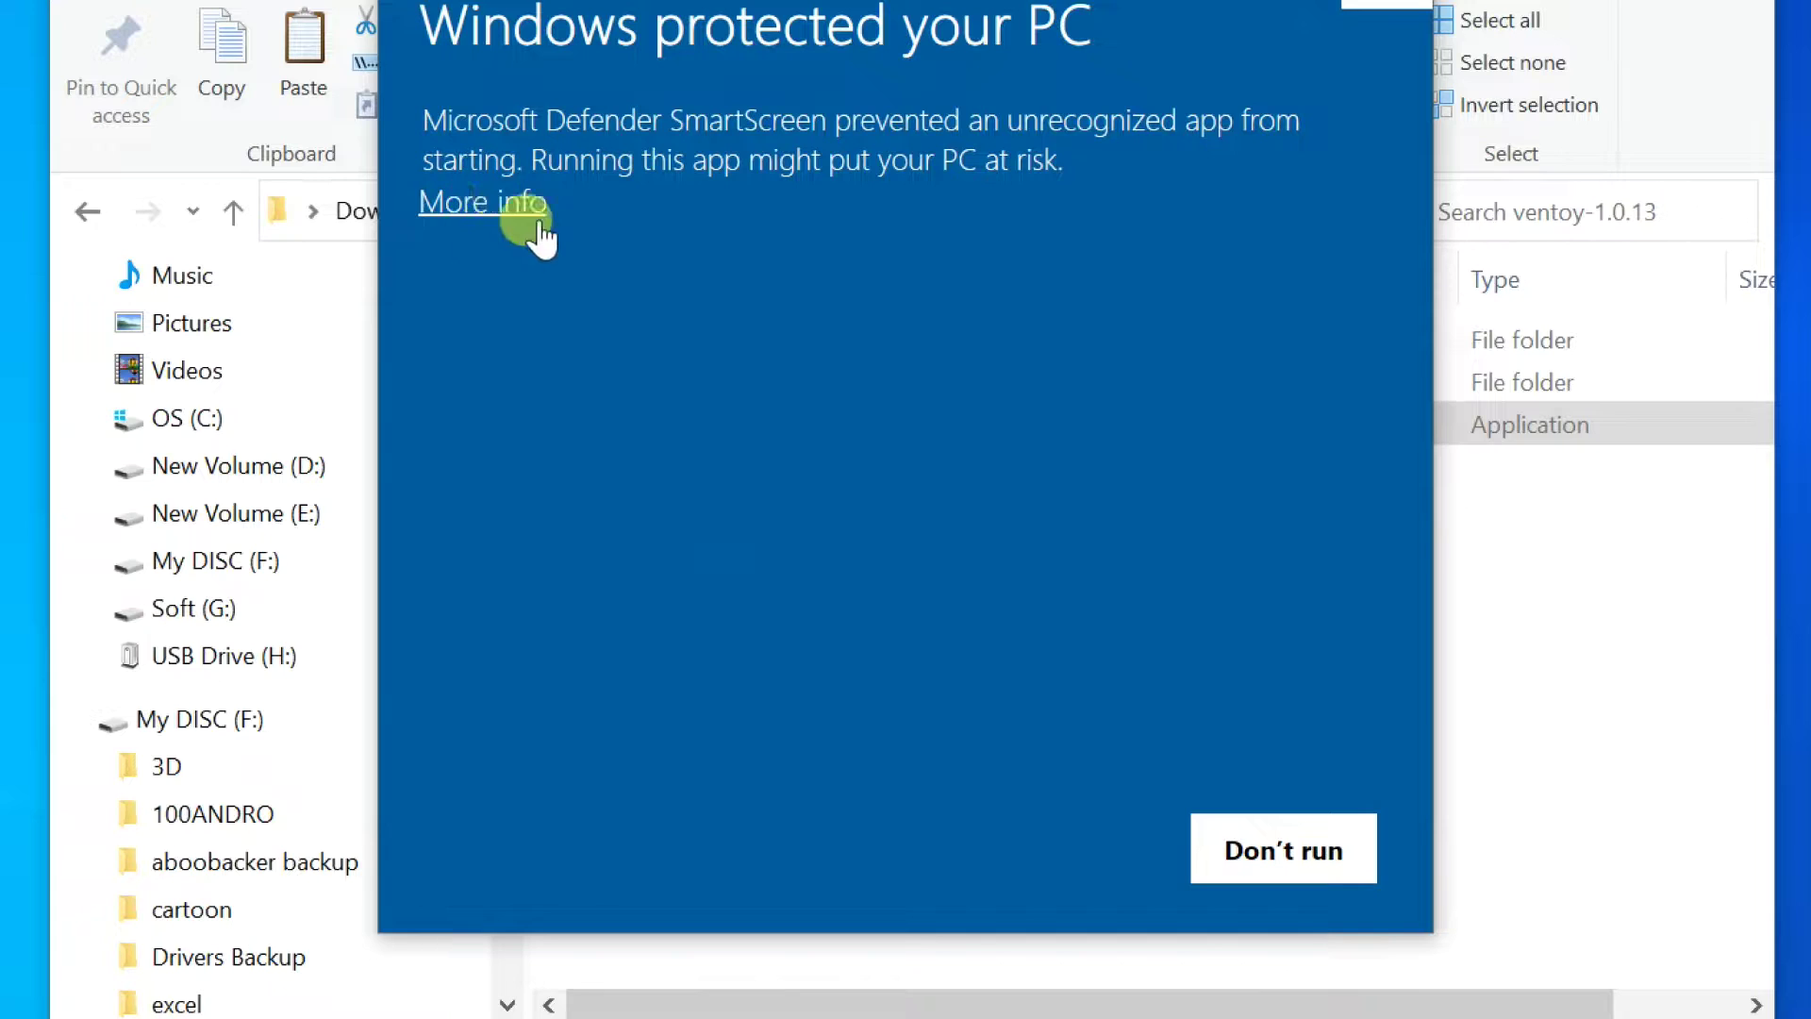
left_click(503, 204)
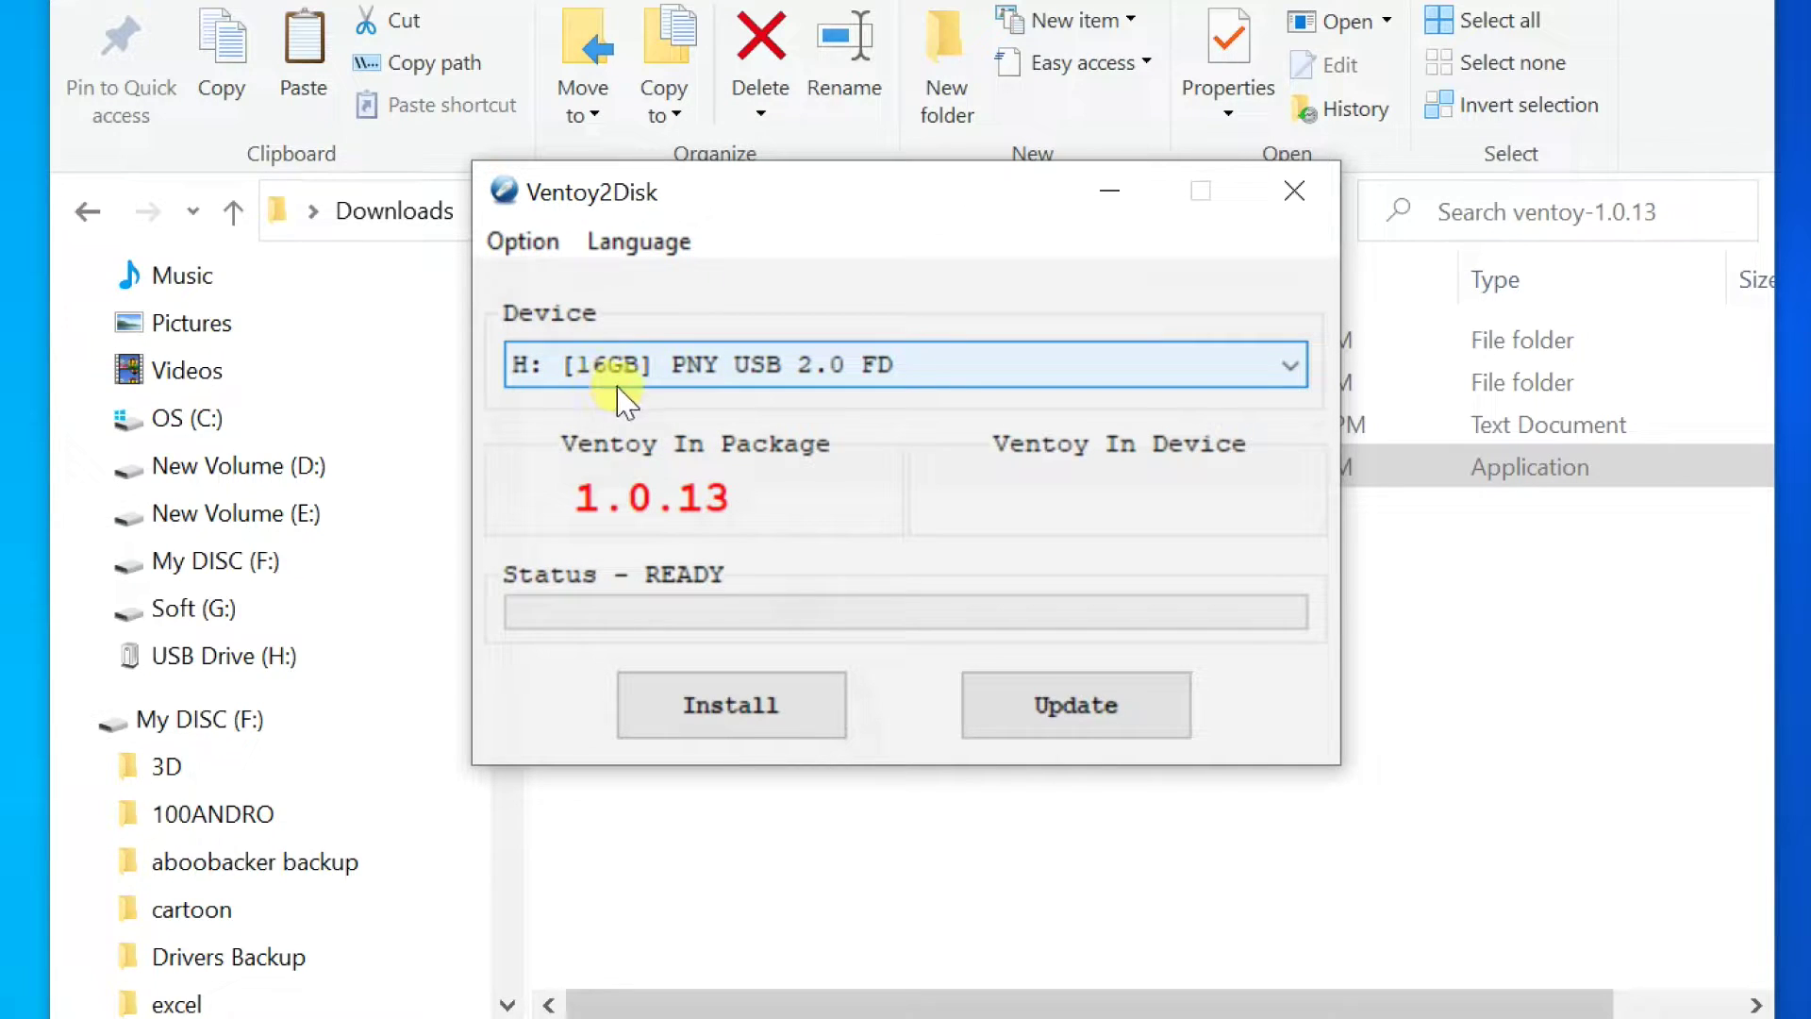
Step: Install Ventoy 1.0.13 onto the 16GB USB drive H:, accepting both format warnings
left_click(750, 722)
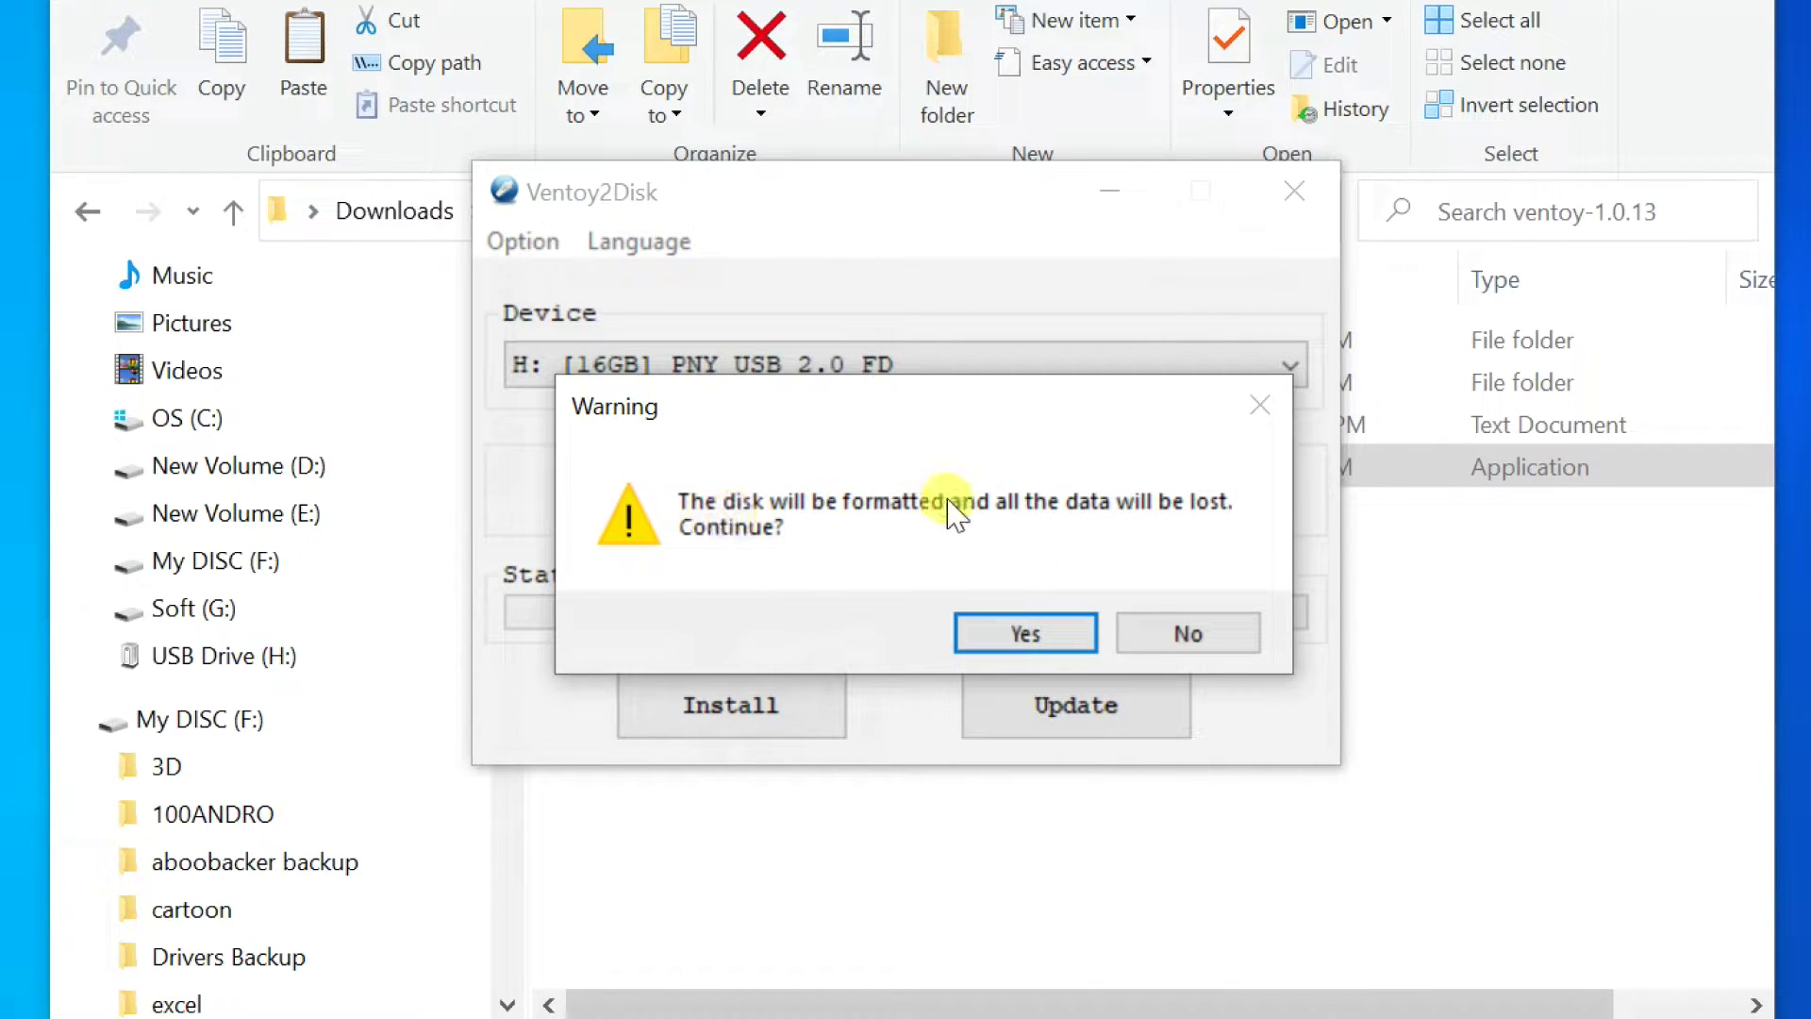
left_click(1026, 638)
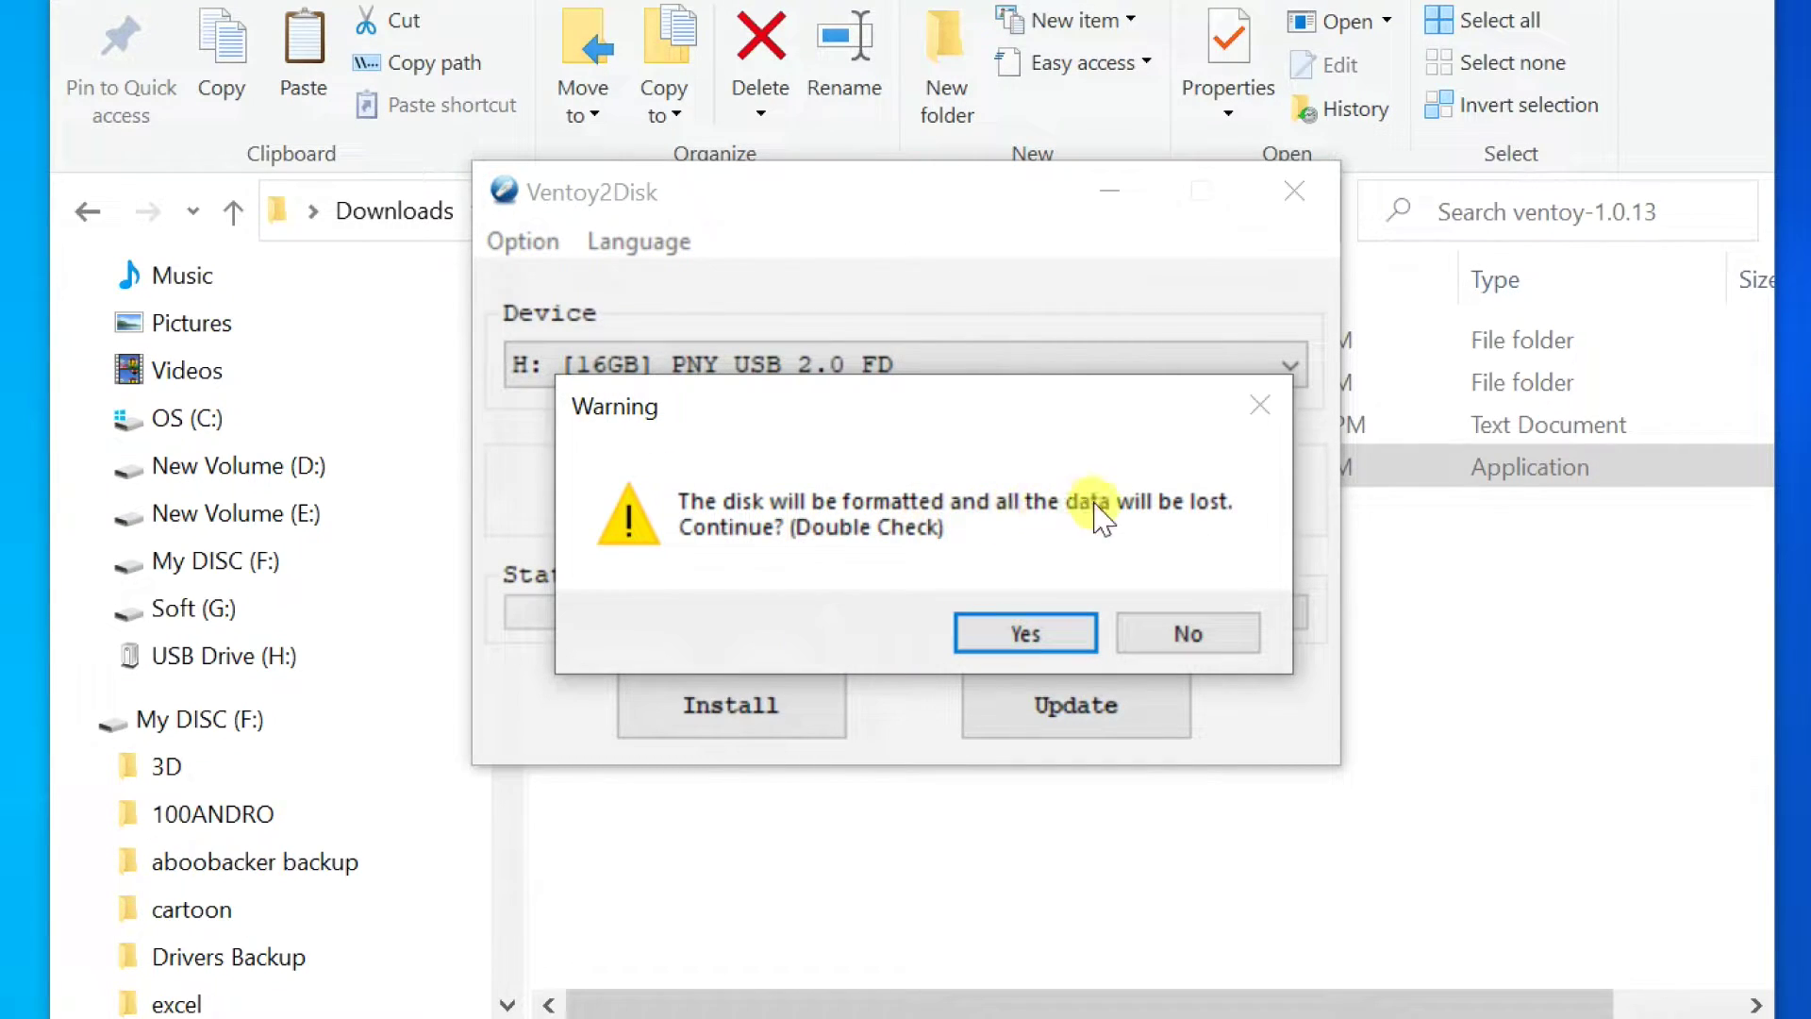
left_click(1023, 636)
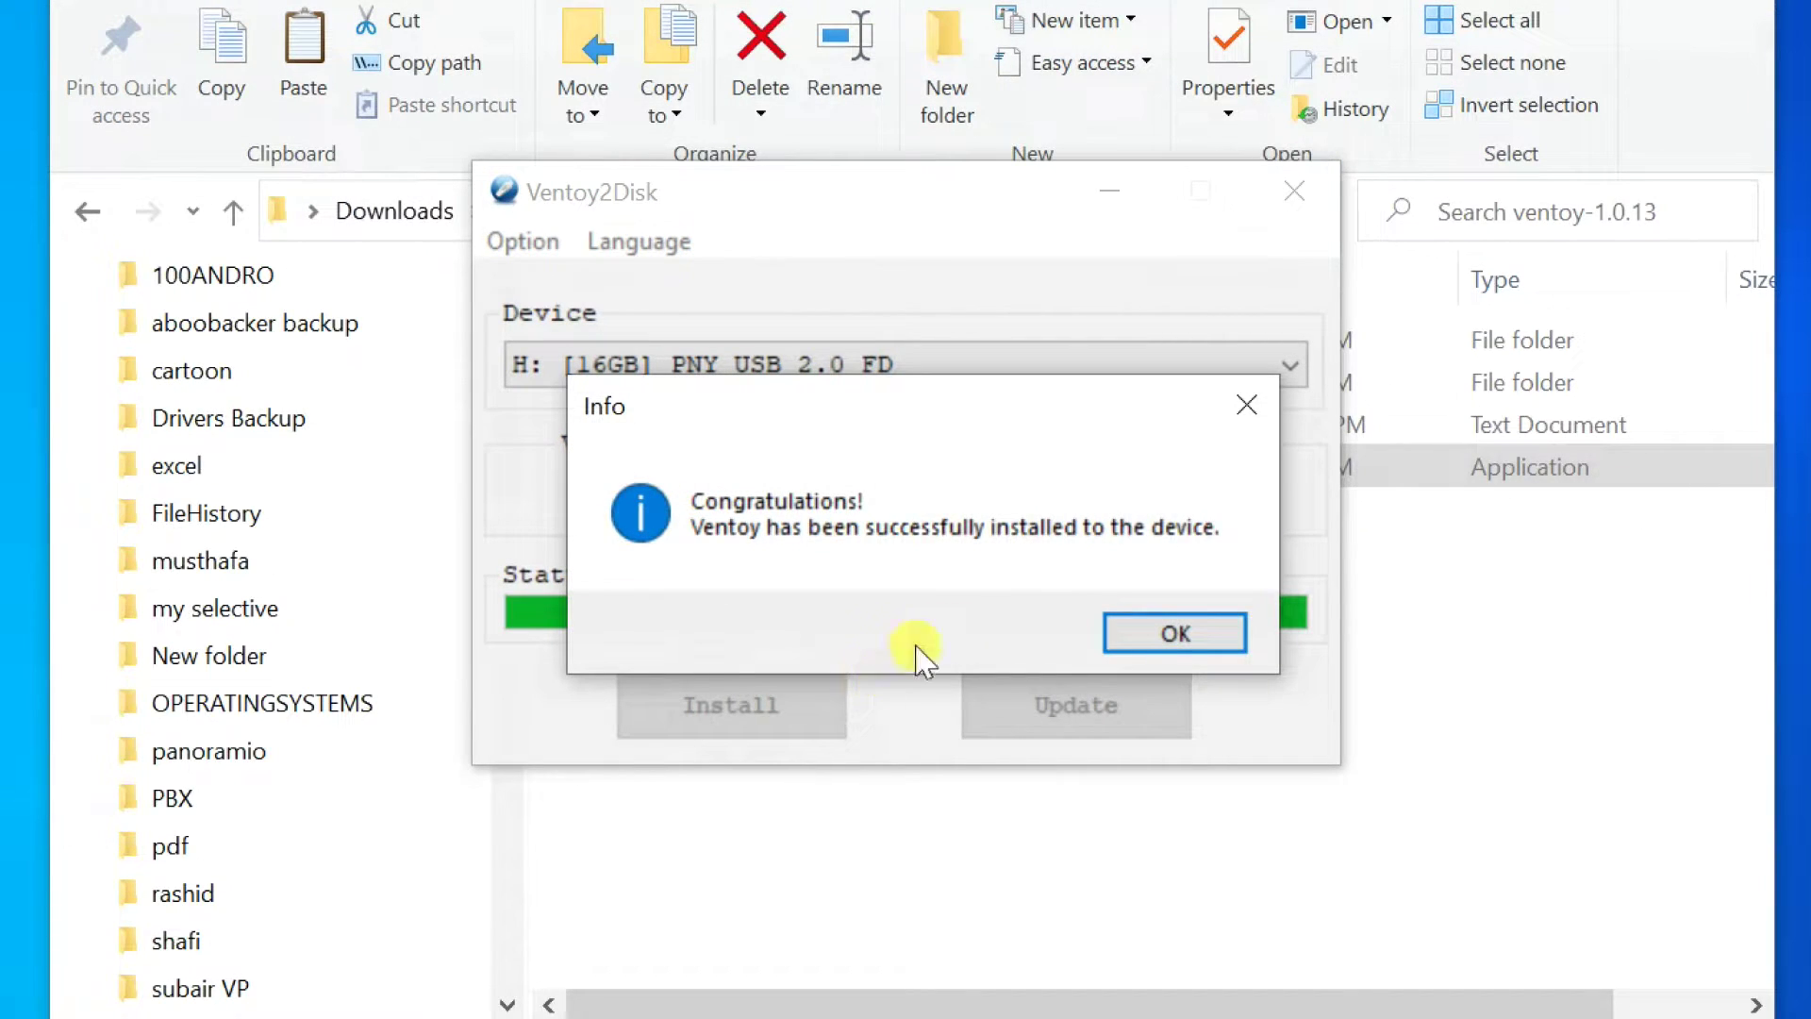
left_click(1177, 634)
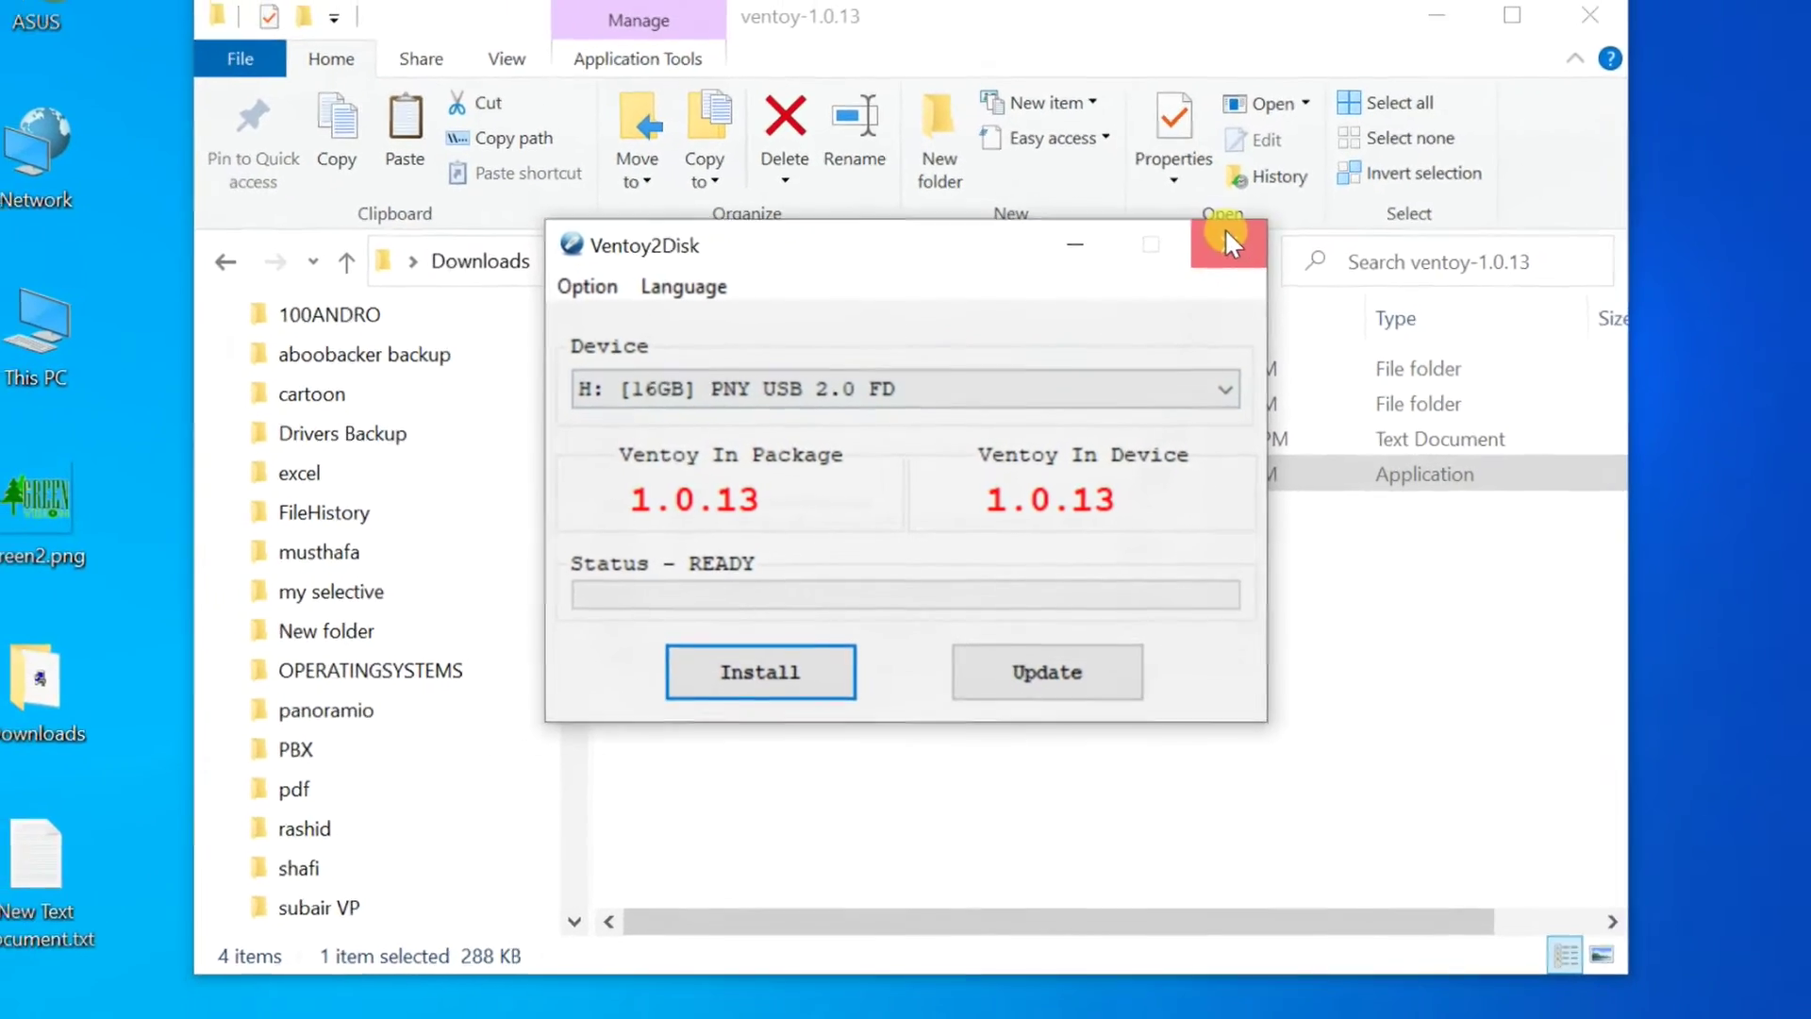
Step: Close Ventoy2Disk and Explorer, then open the Ventoy (H:) drive from This PC
left_click(1295, 191)
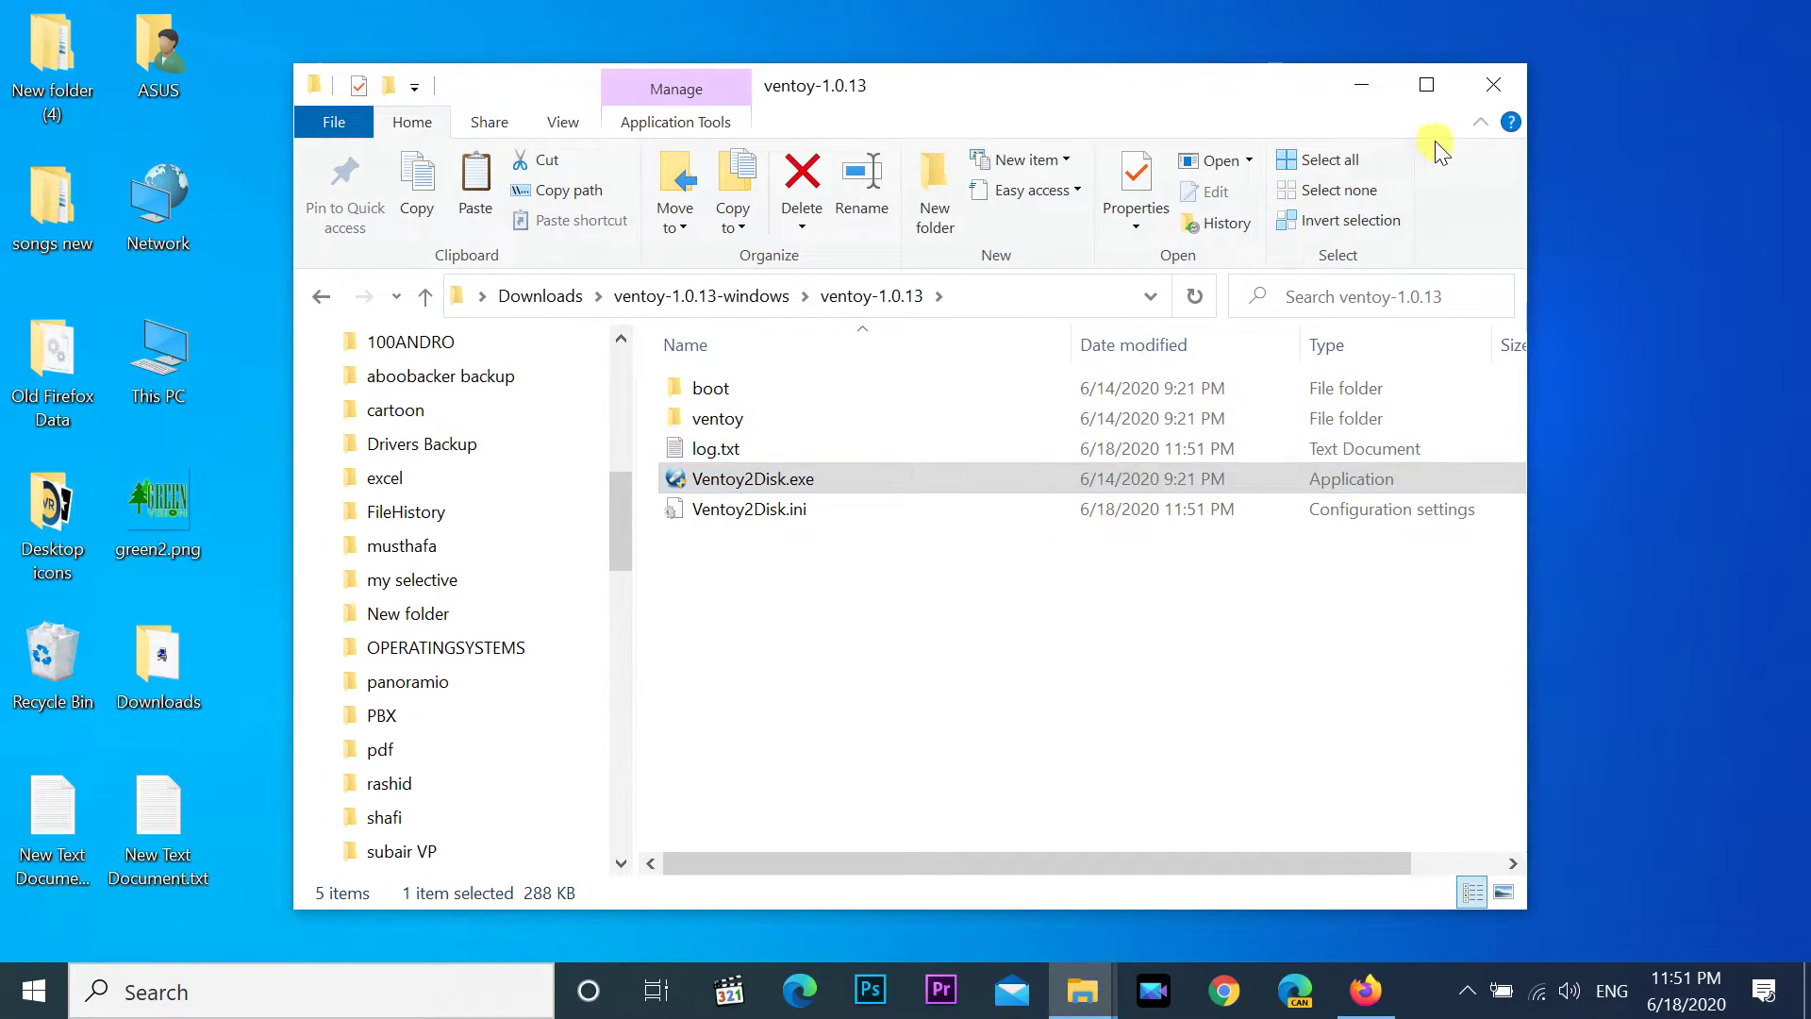
left_click(1485, 85)
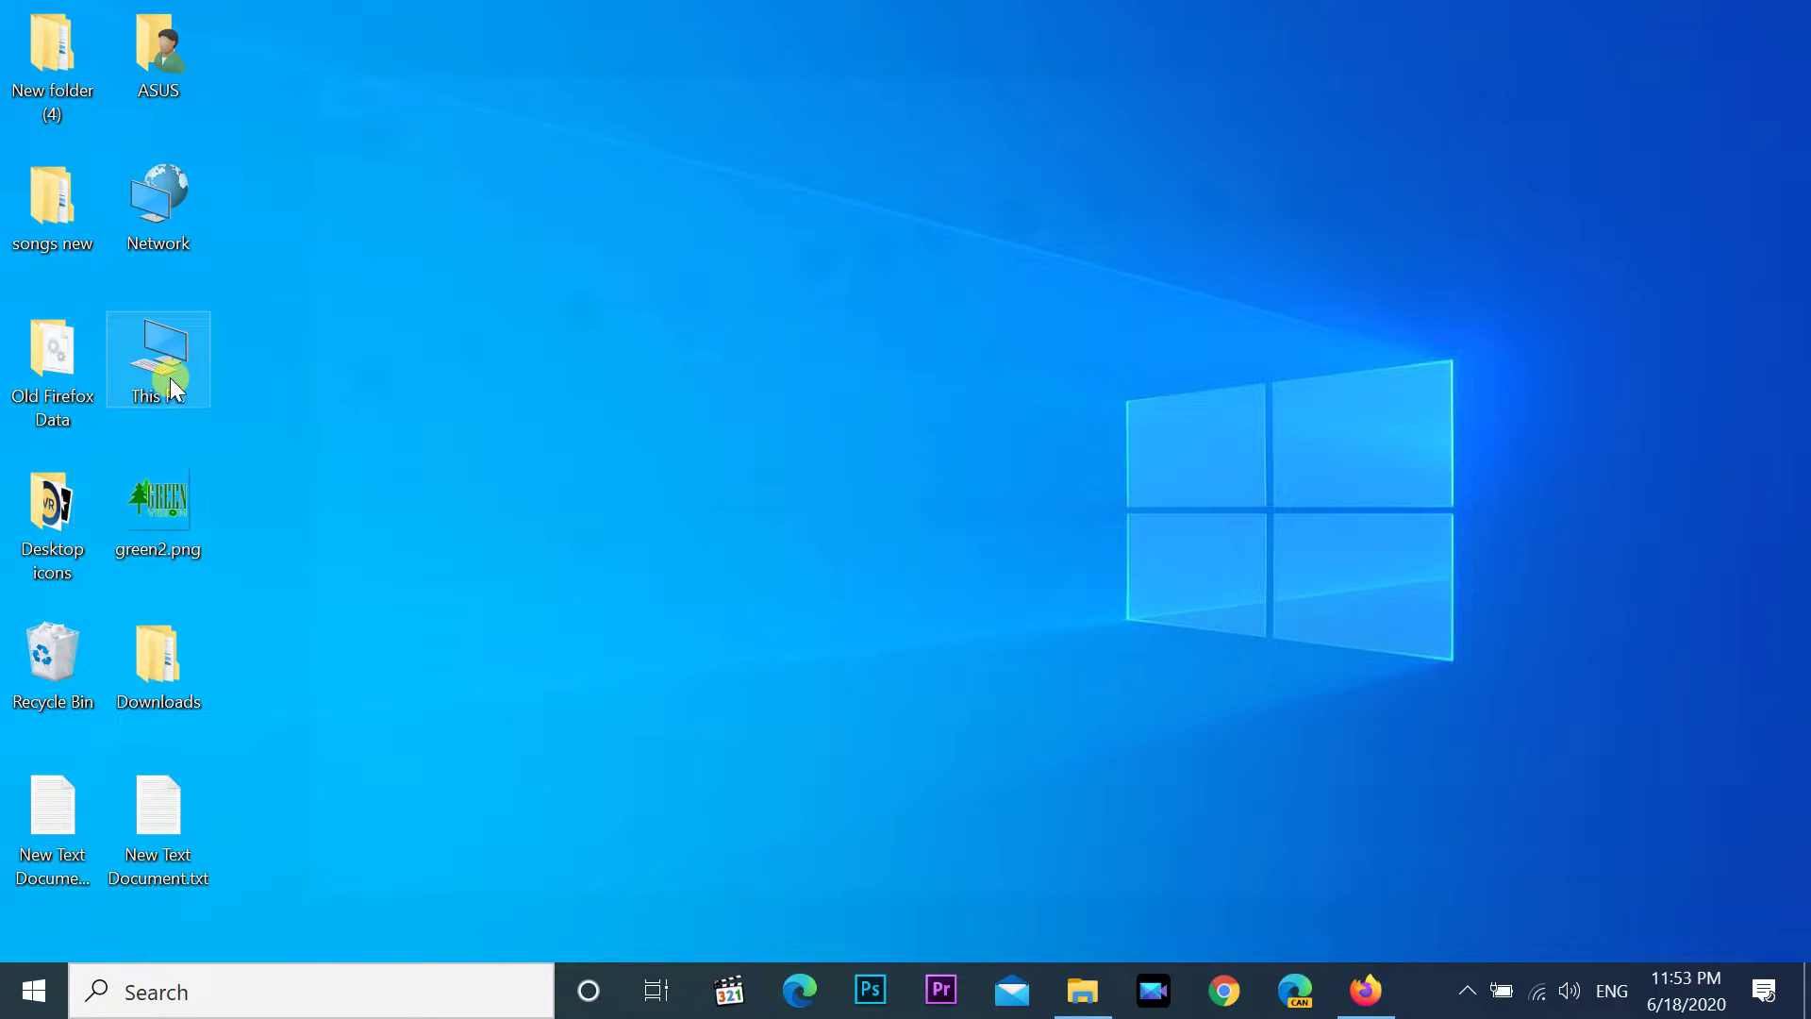
double_click(172, 378)
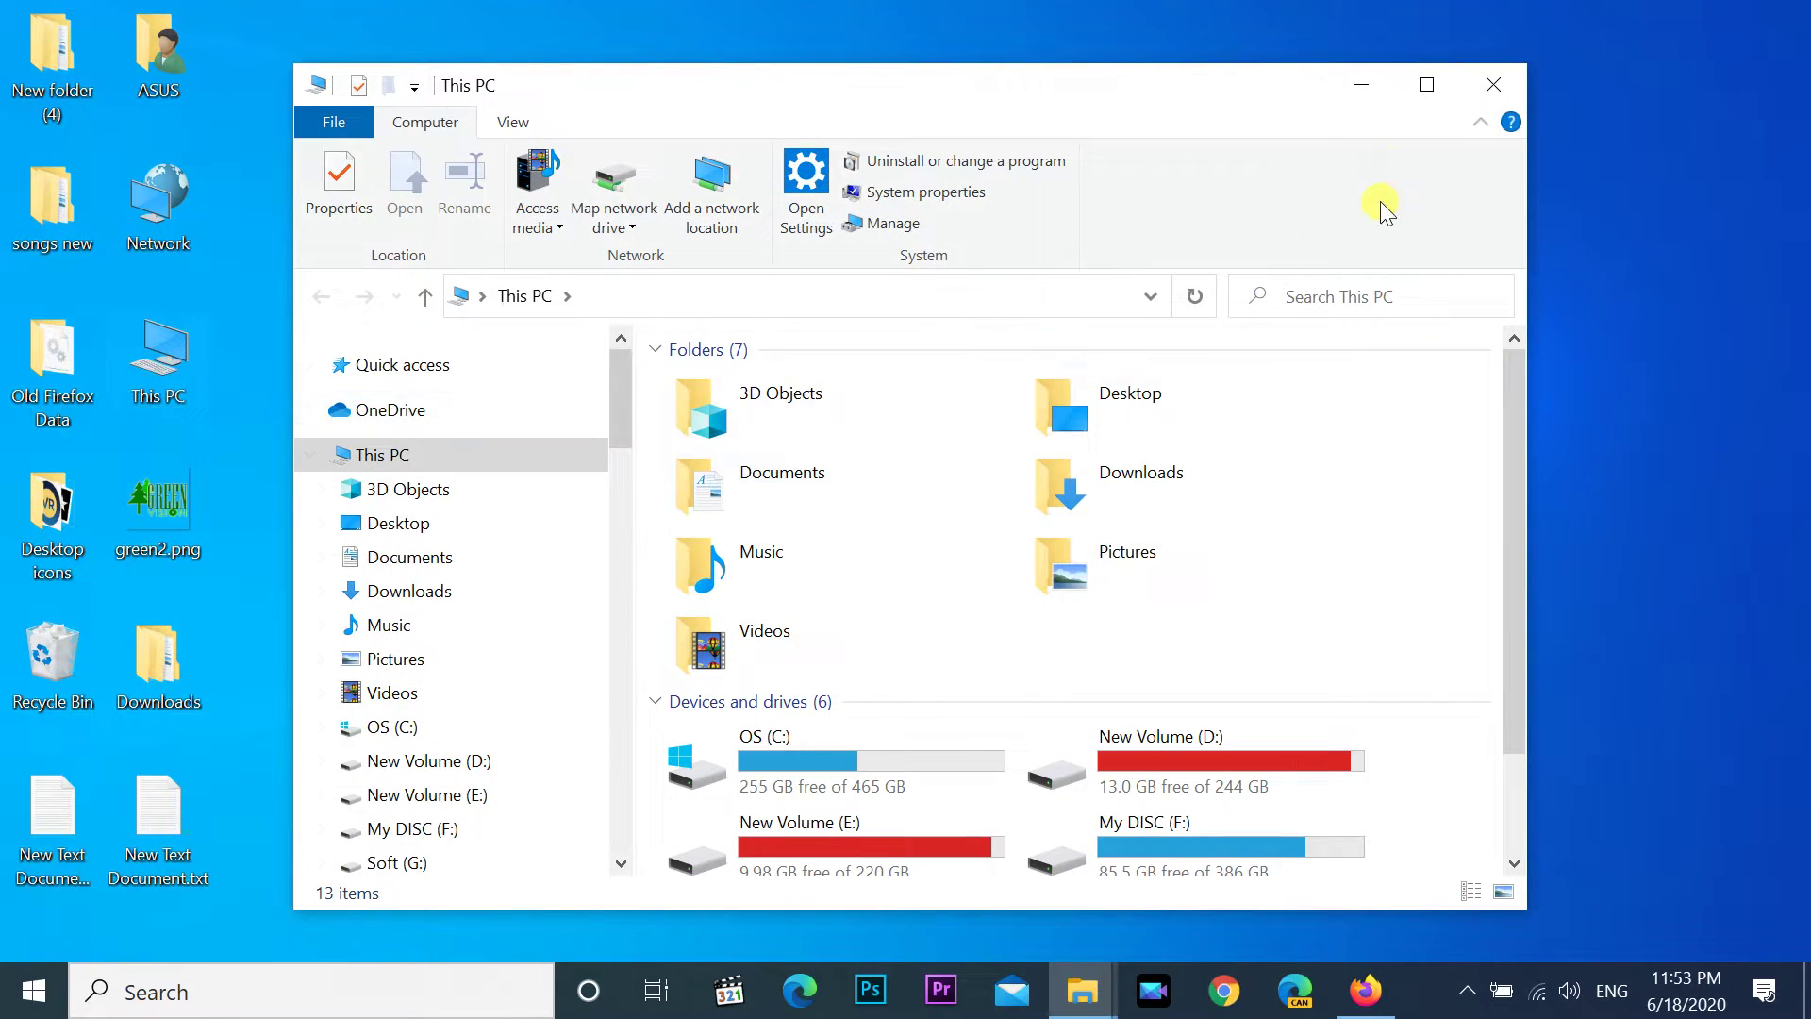
scroll(1366, 538, "down", 1)
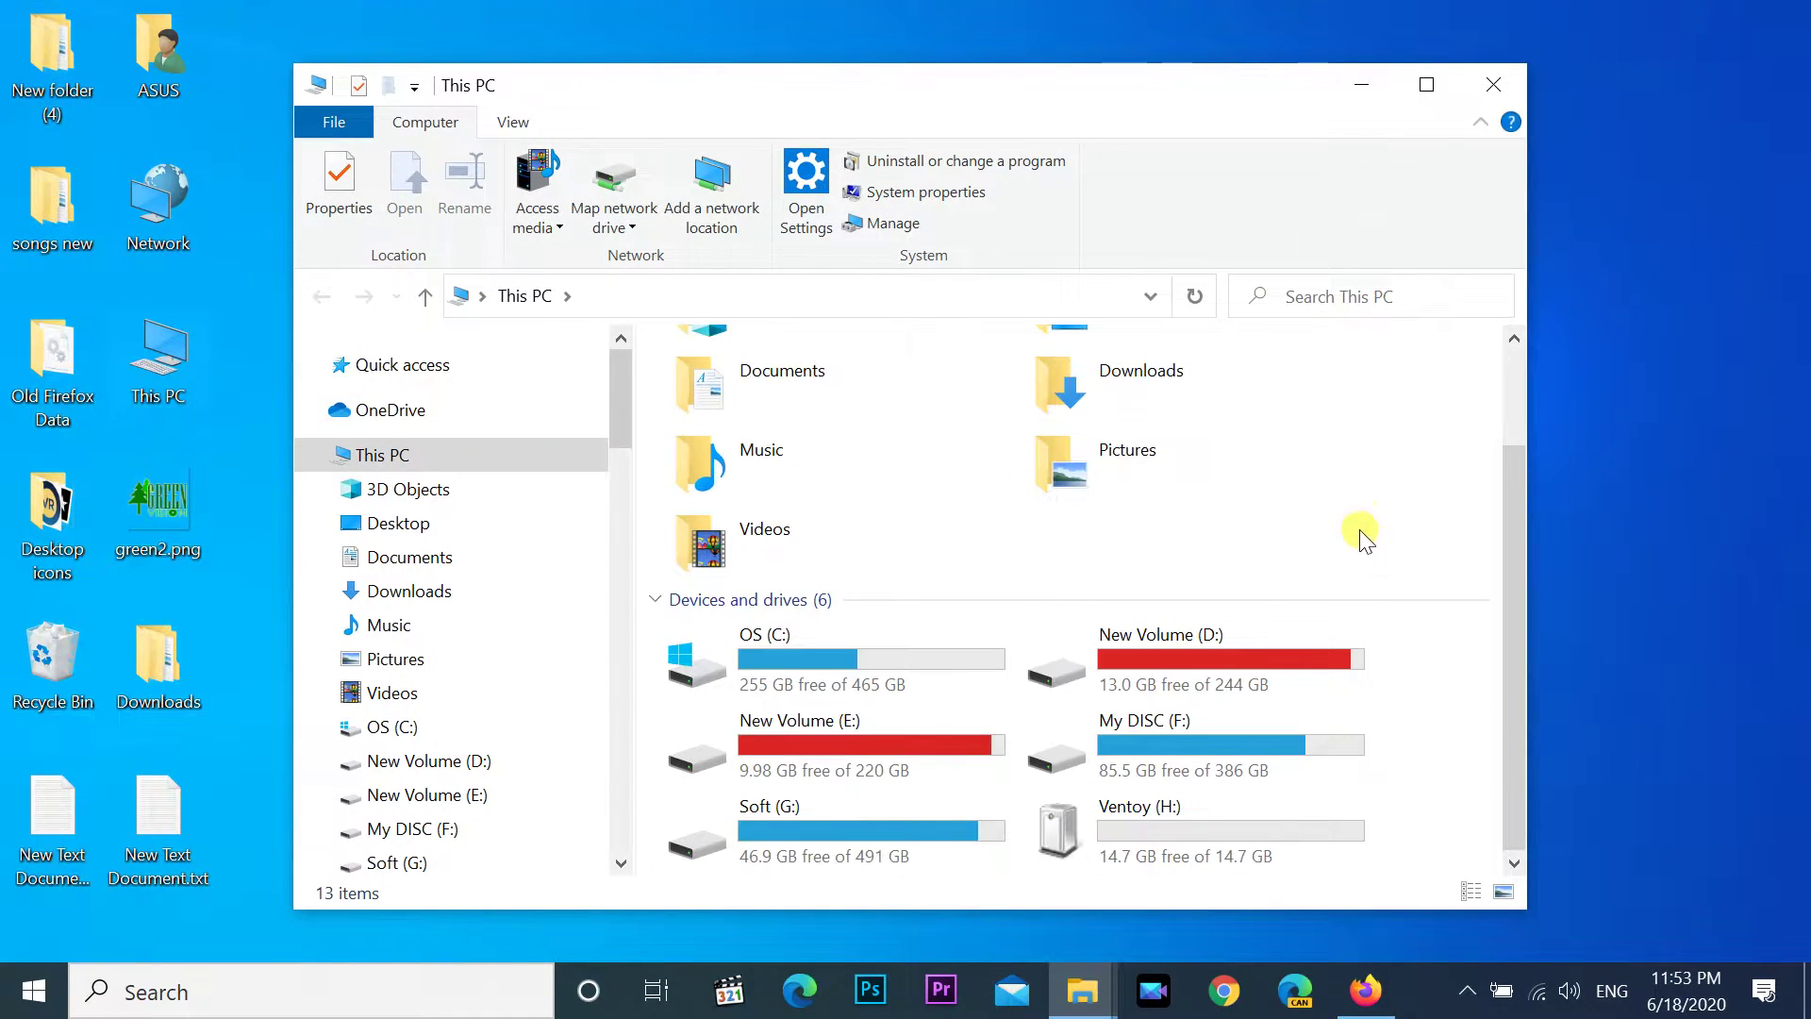
double_click(1208, 835)
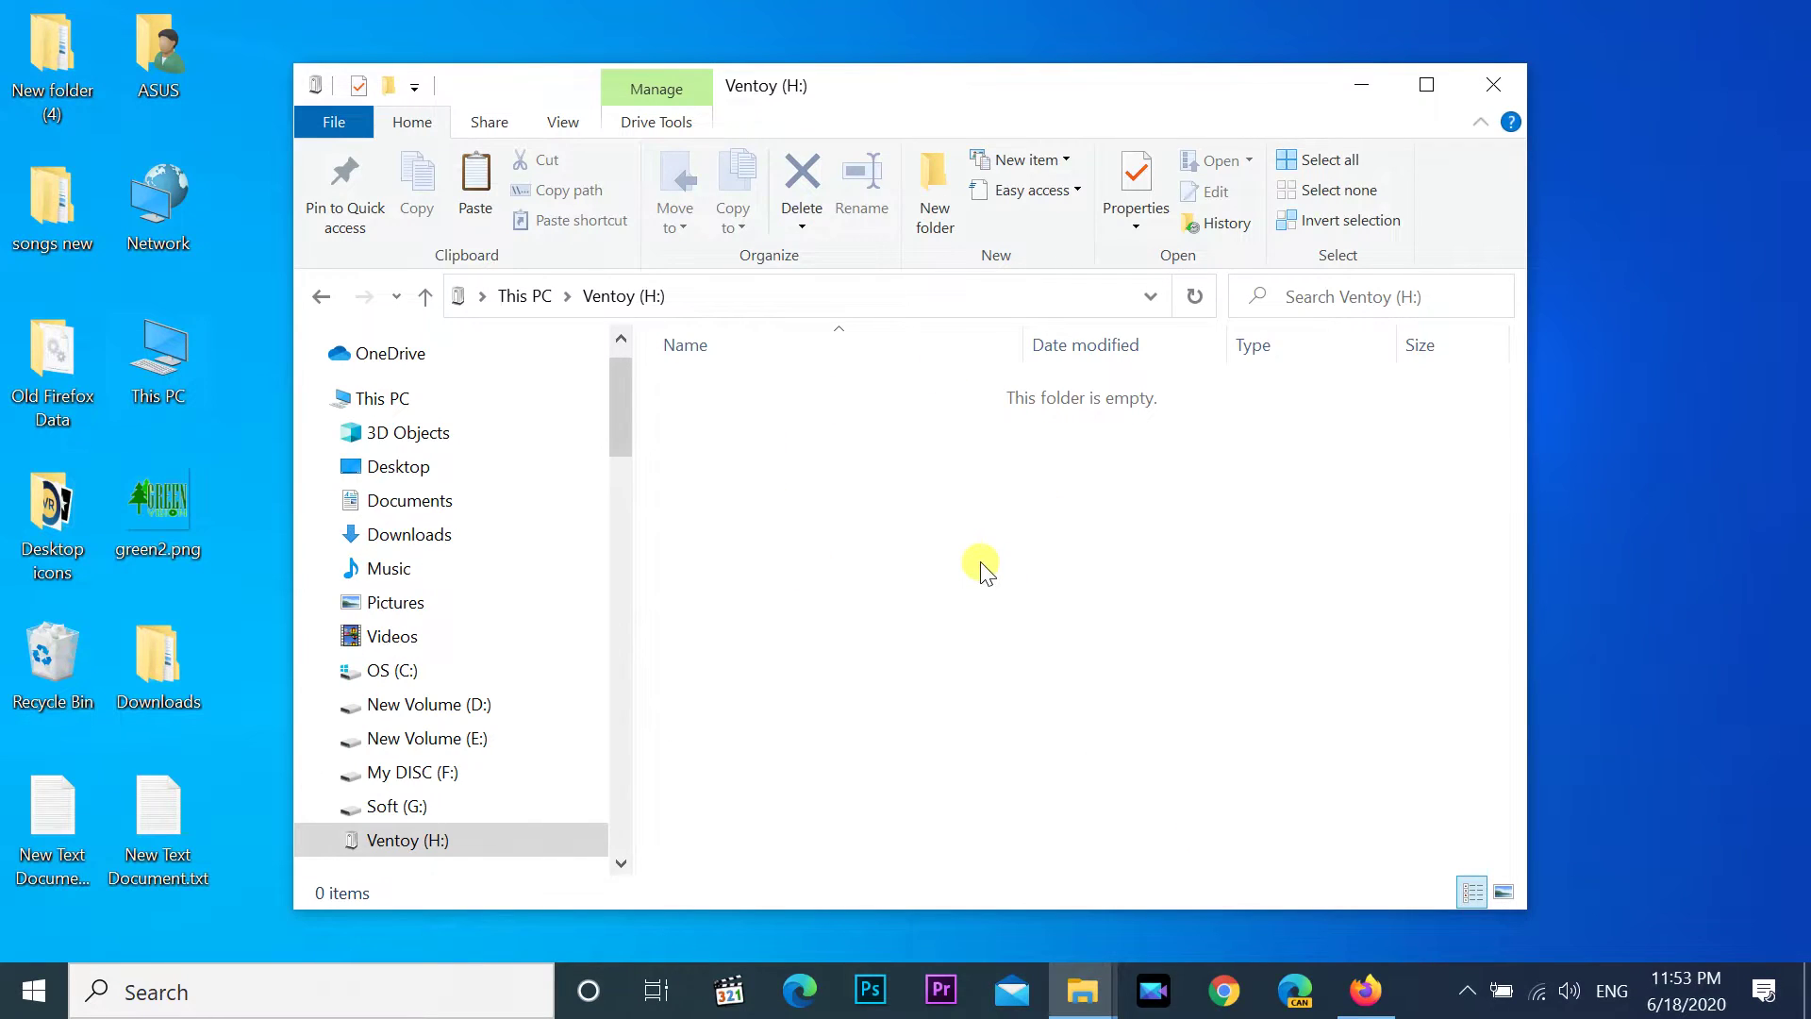
Step: Copy the three ISO files from the os folder, then return to the Ventoy (H:) window
mouse_move(1085, 991)
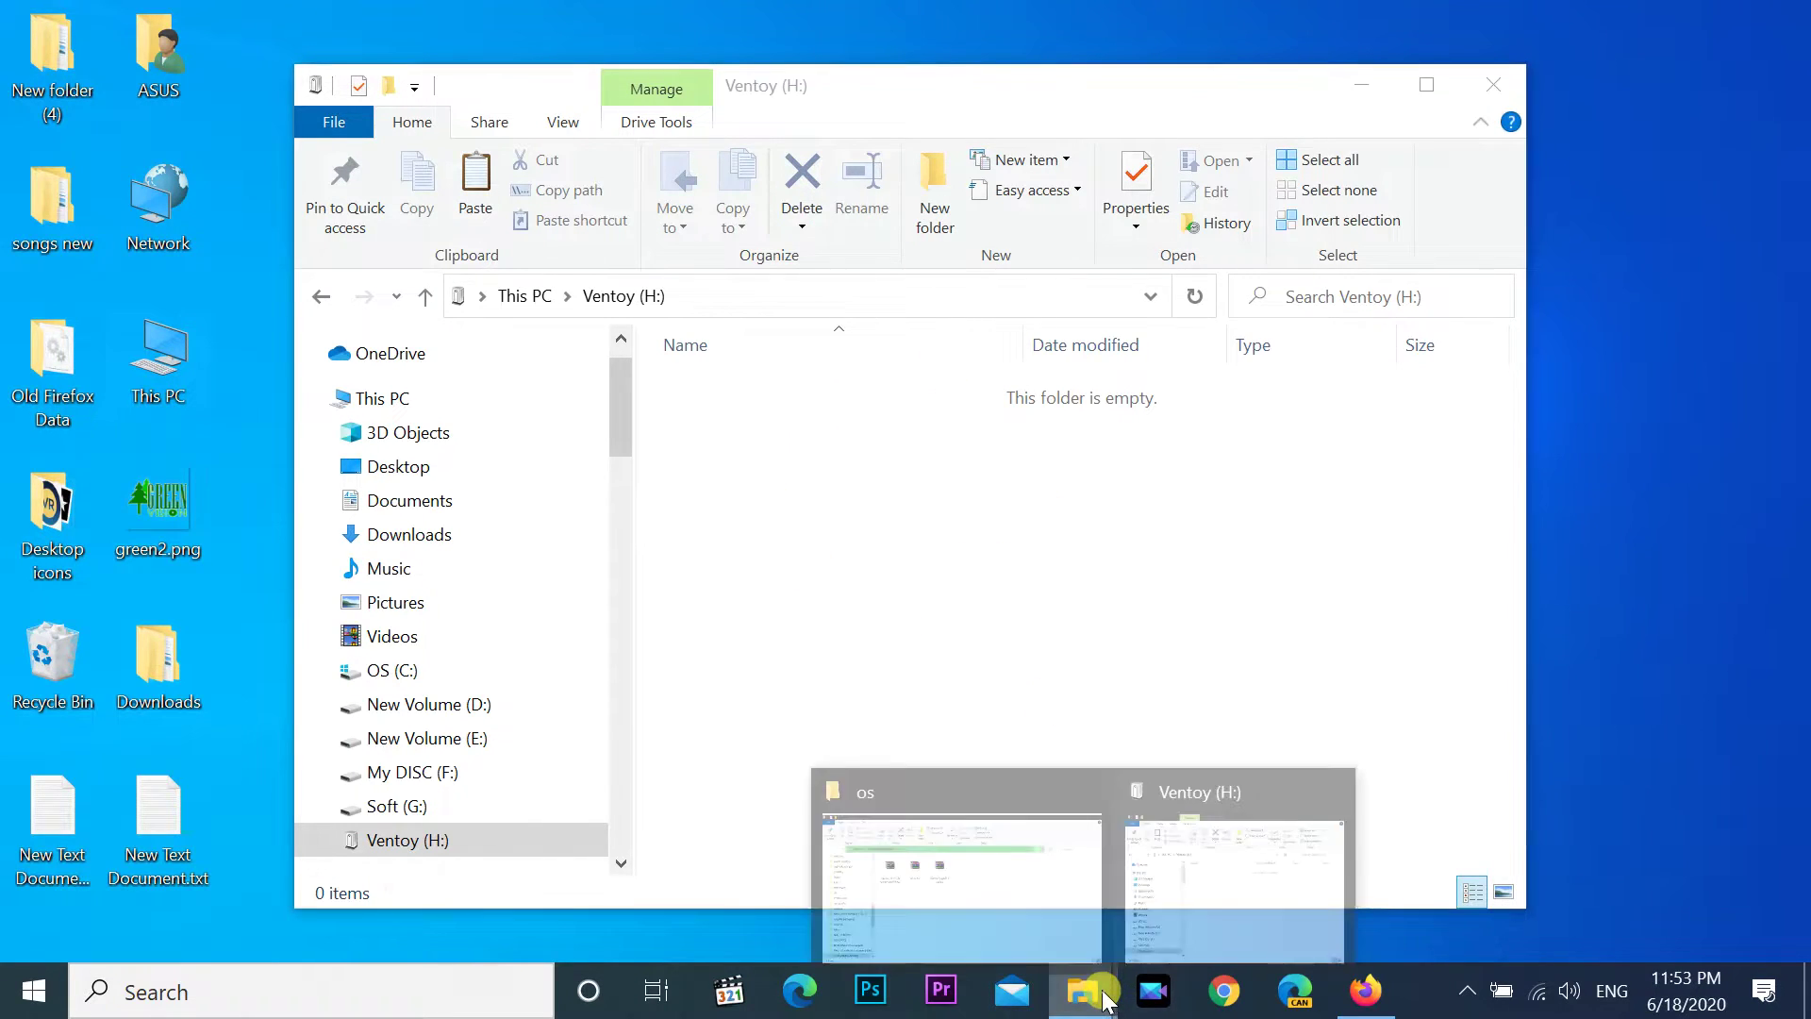
left_click(982, 783)
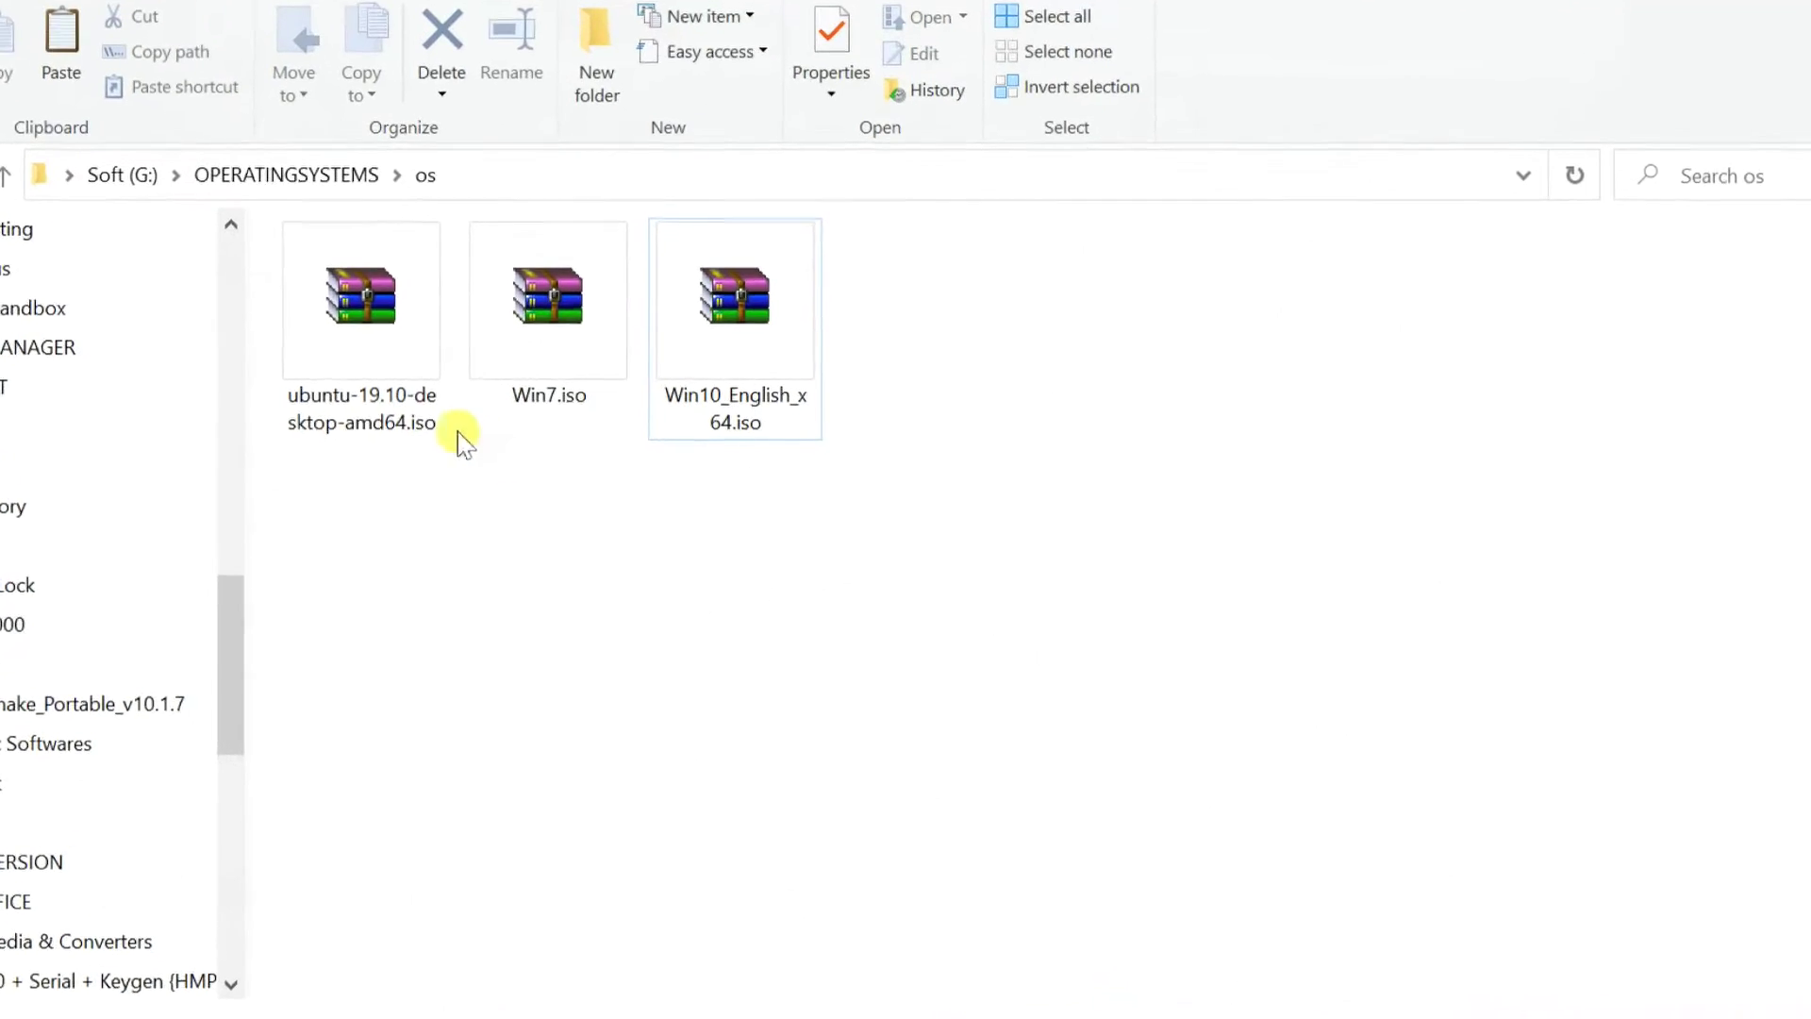
left_click(312, 361)
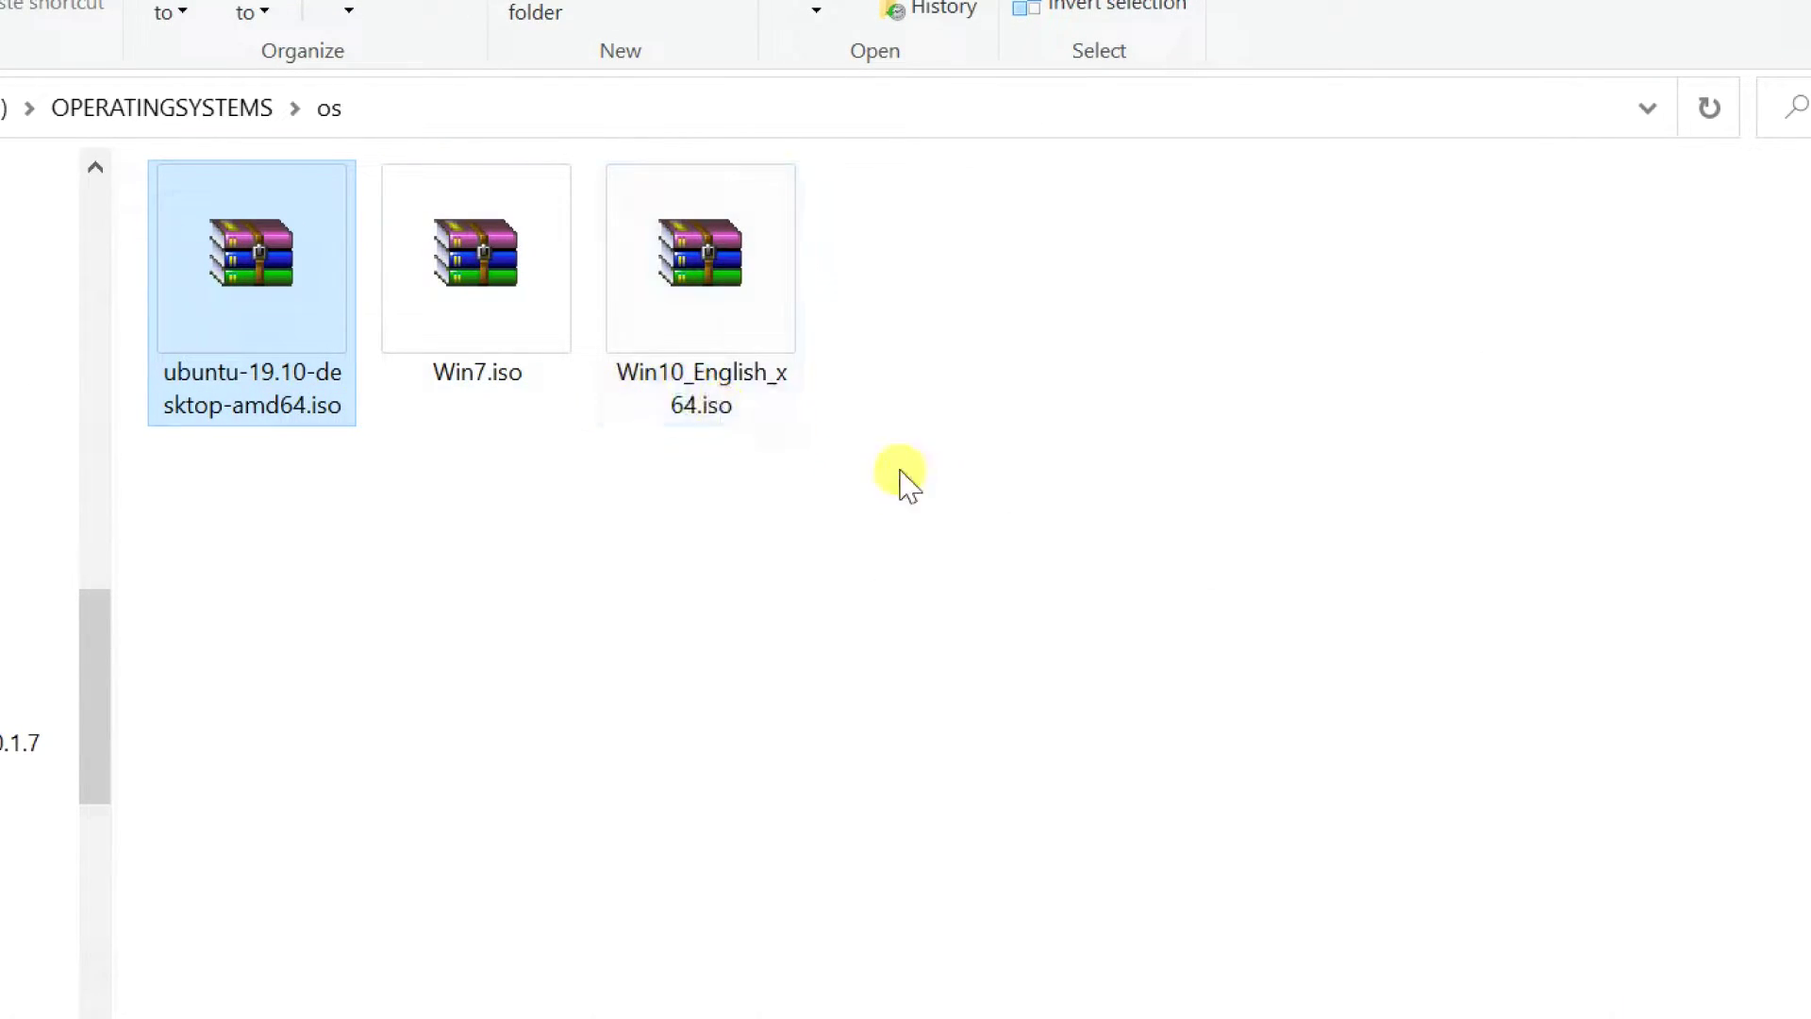
left_click_drag(930, 490, 231, 251)
right_click(226, 238)
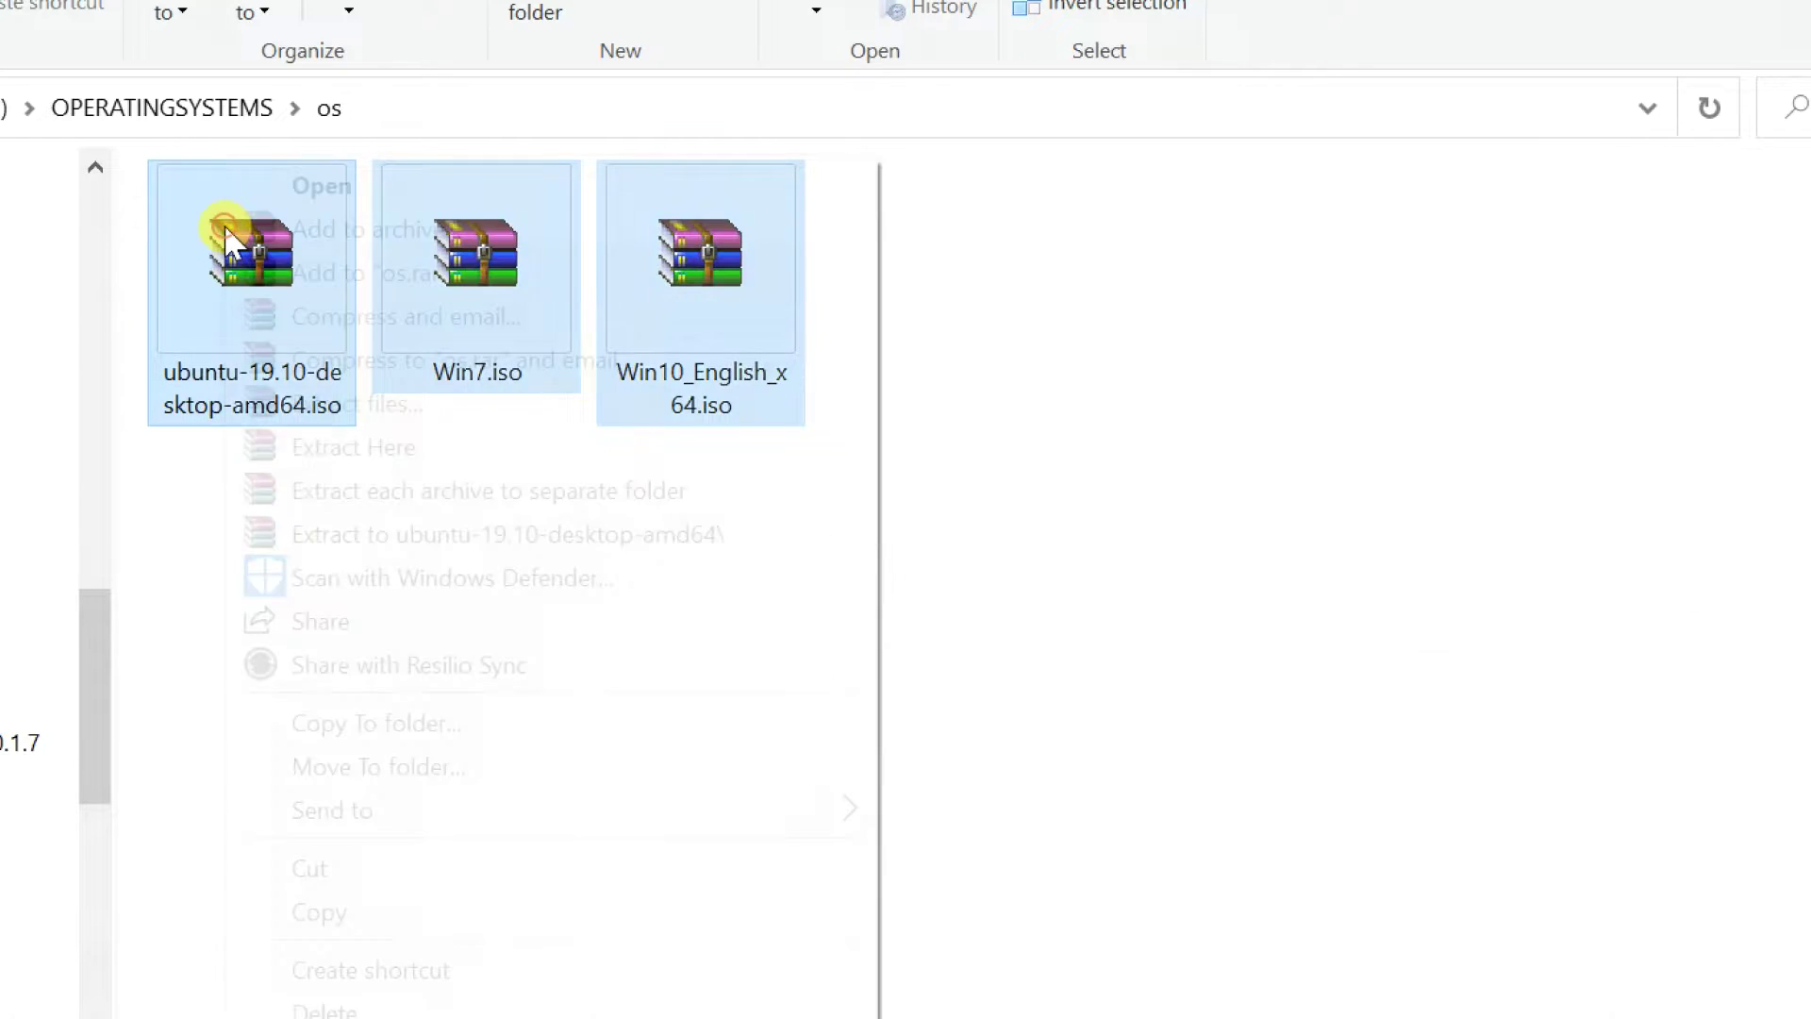
left_click(375, 912)
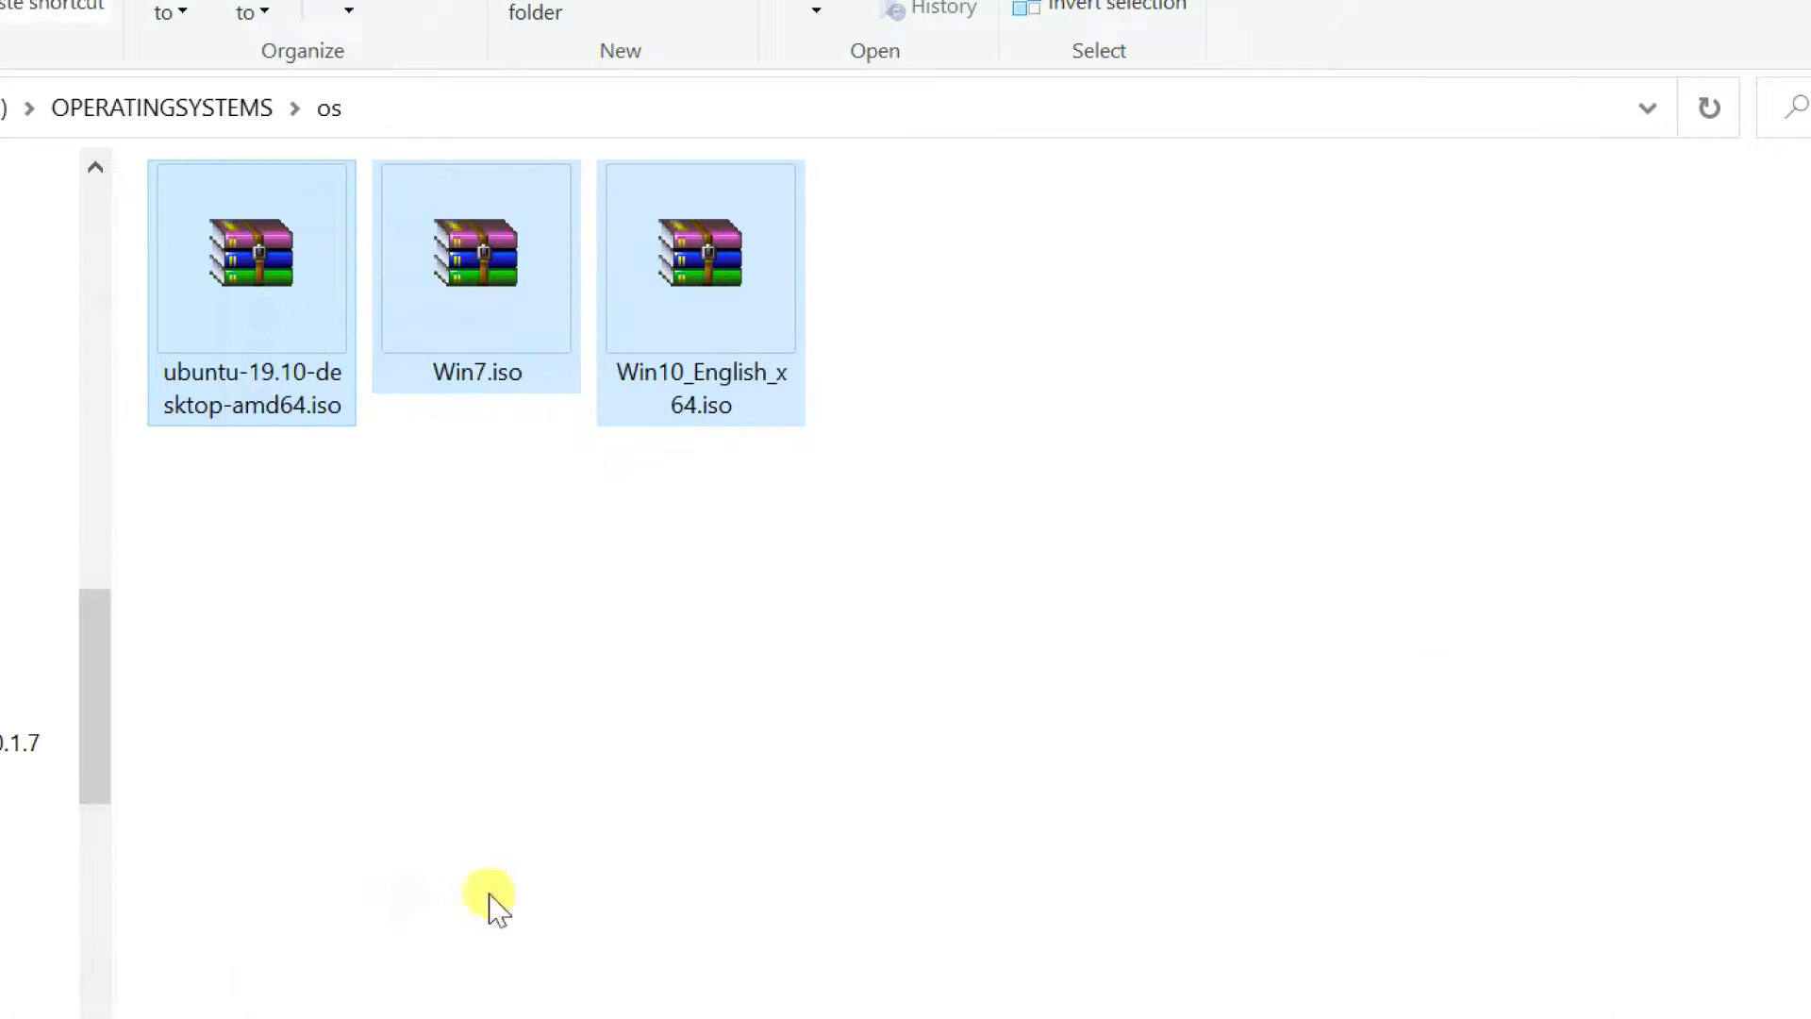
left_click(1293, 911)
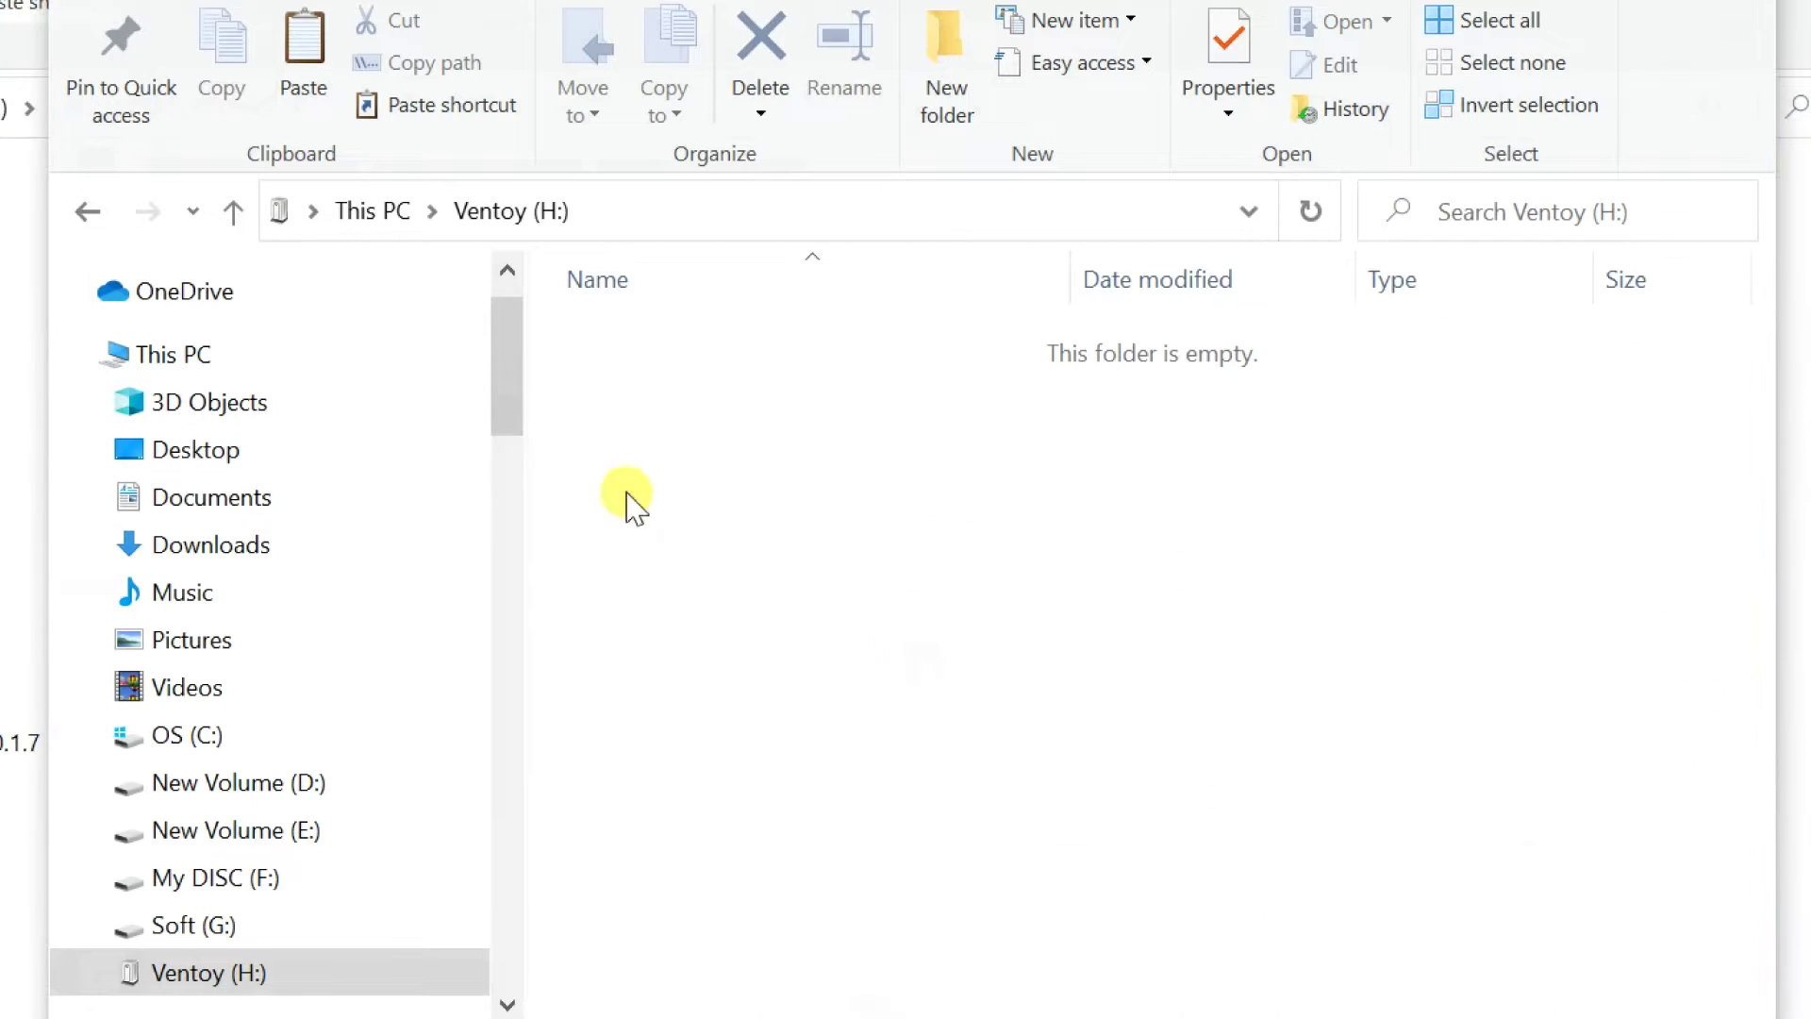
Step: Paste the Ubuntu, Win7 and Win10 ISOs onto Ventoy (H:), then close its window
right_click(749, 436)
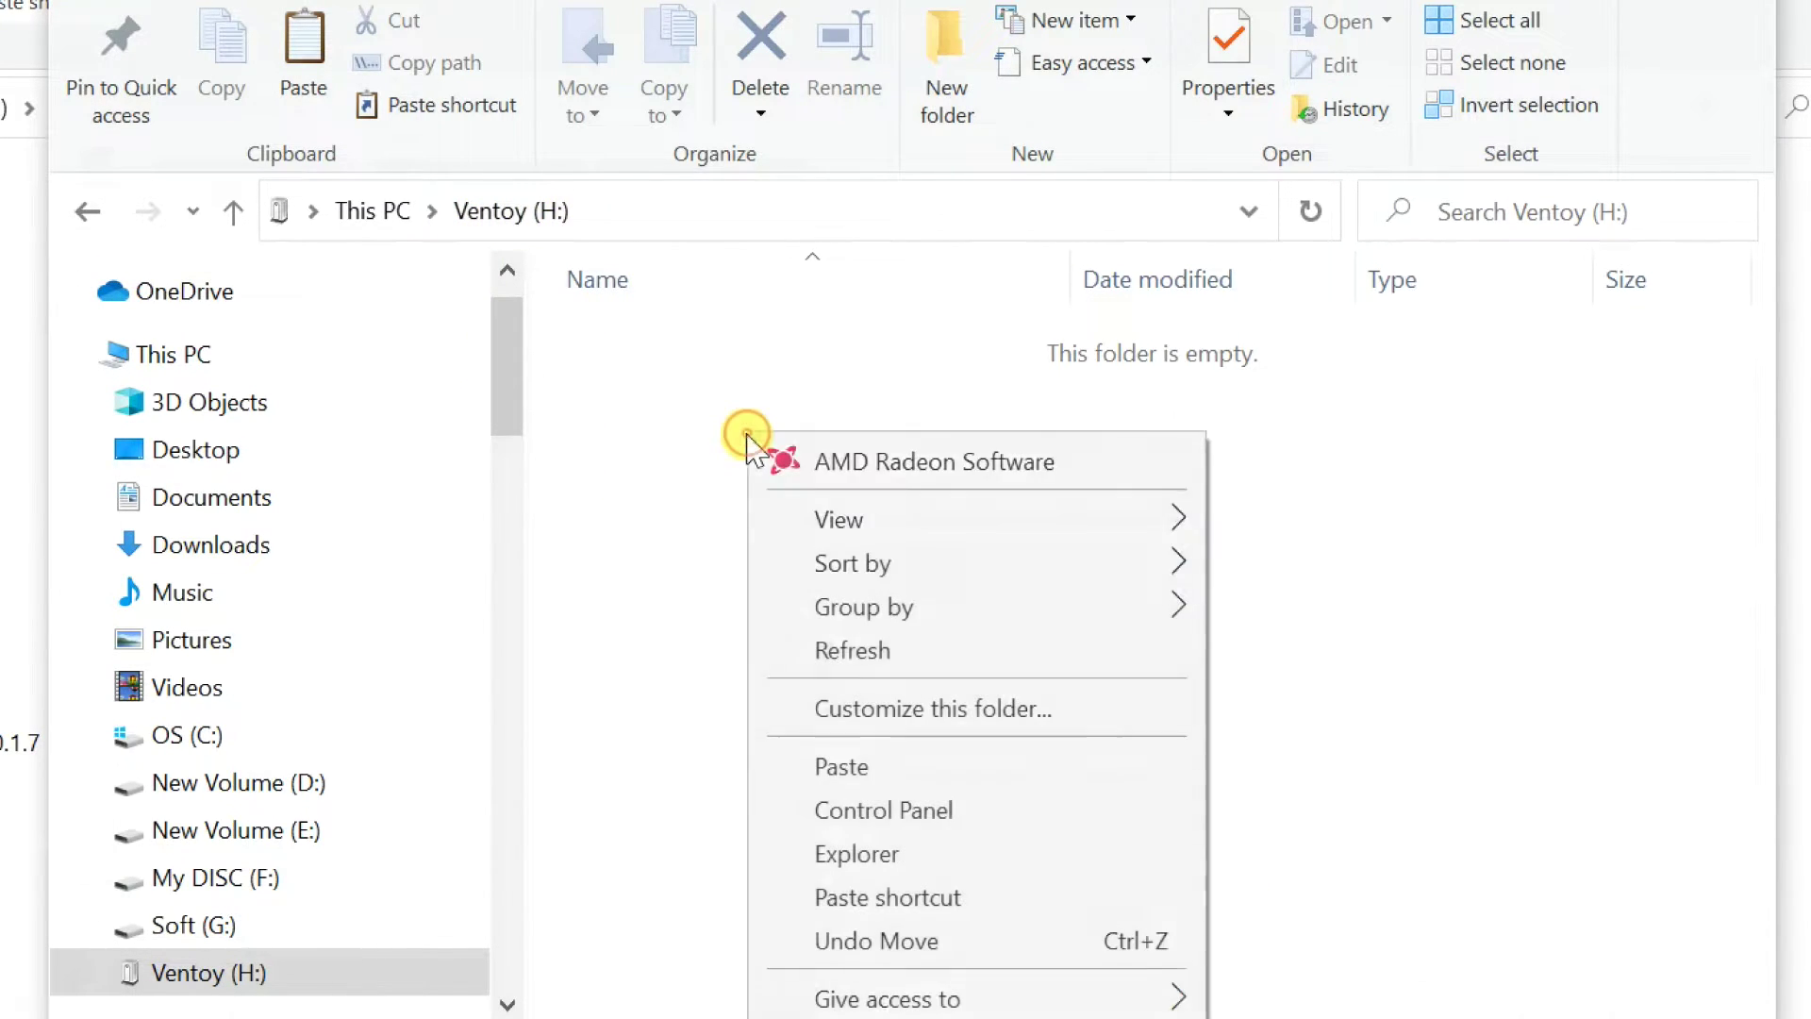
left_click(841, 766)
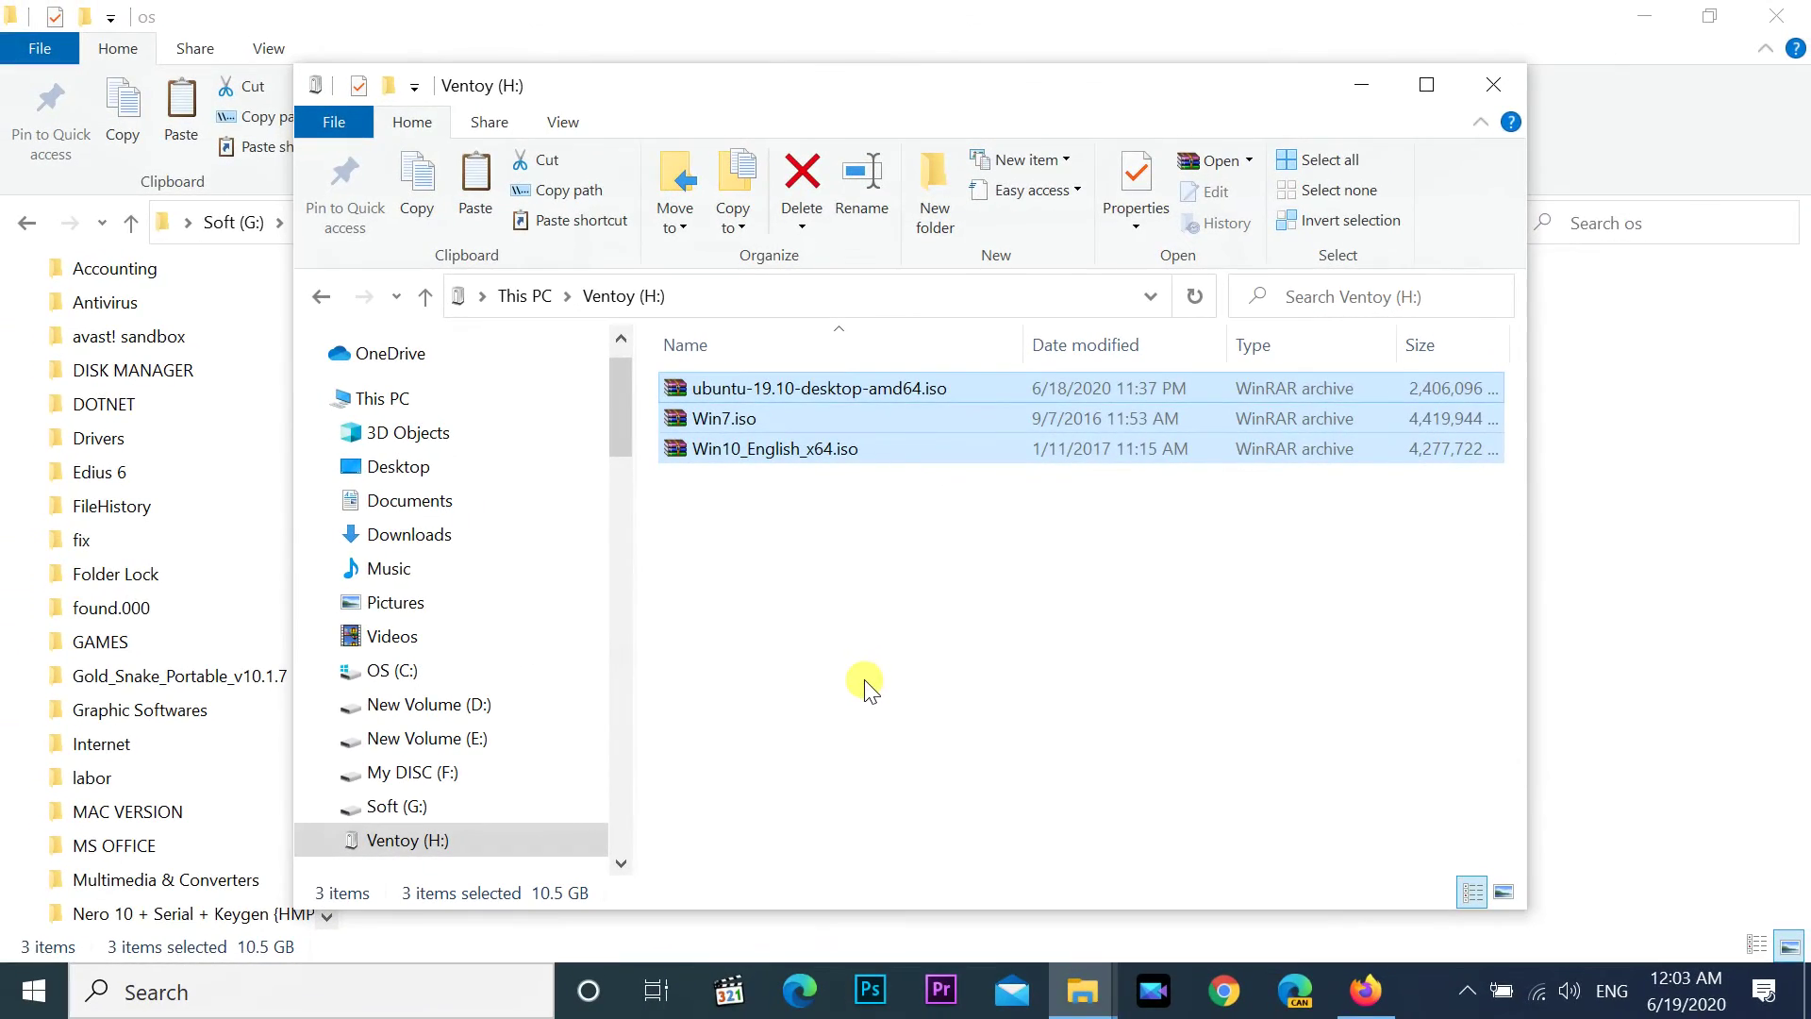
left_click(863, 681)
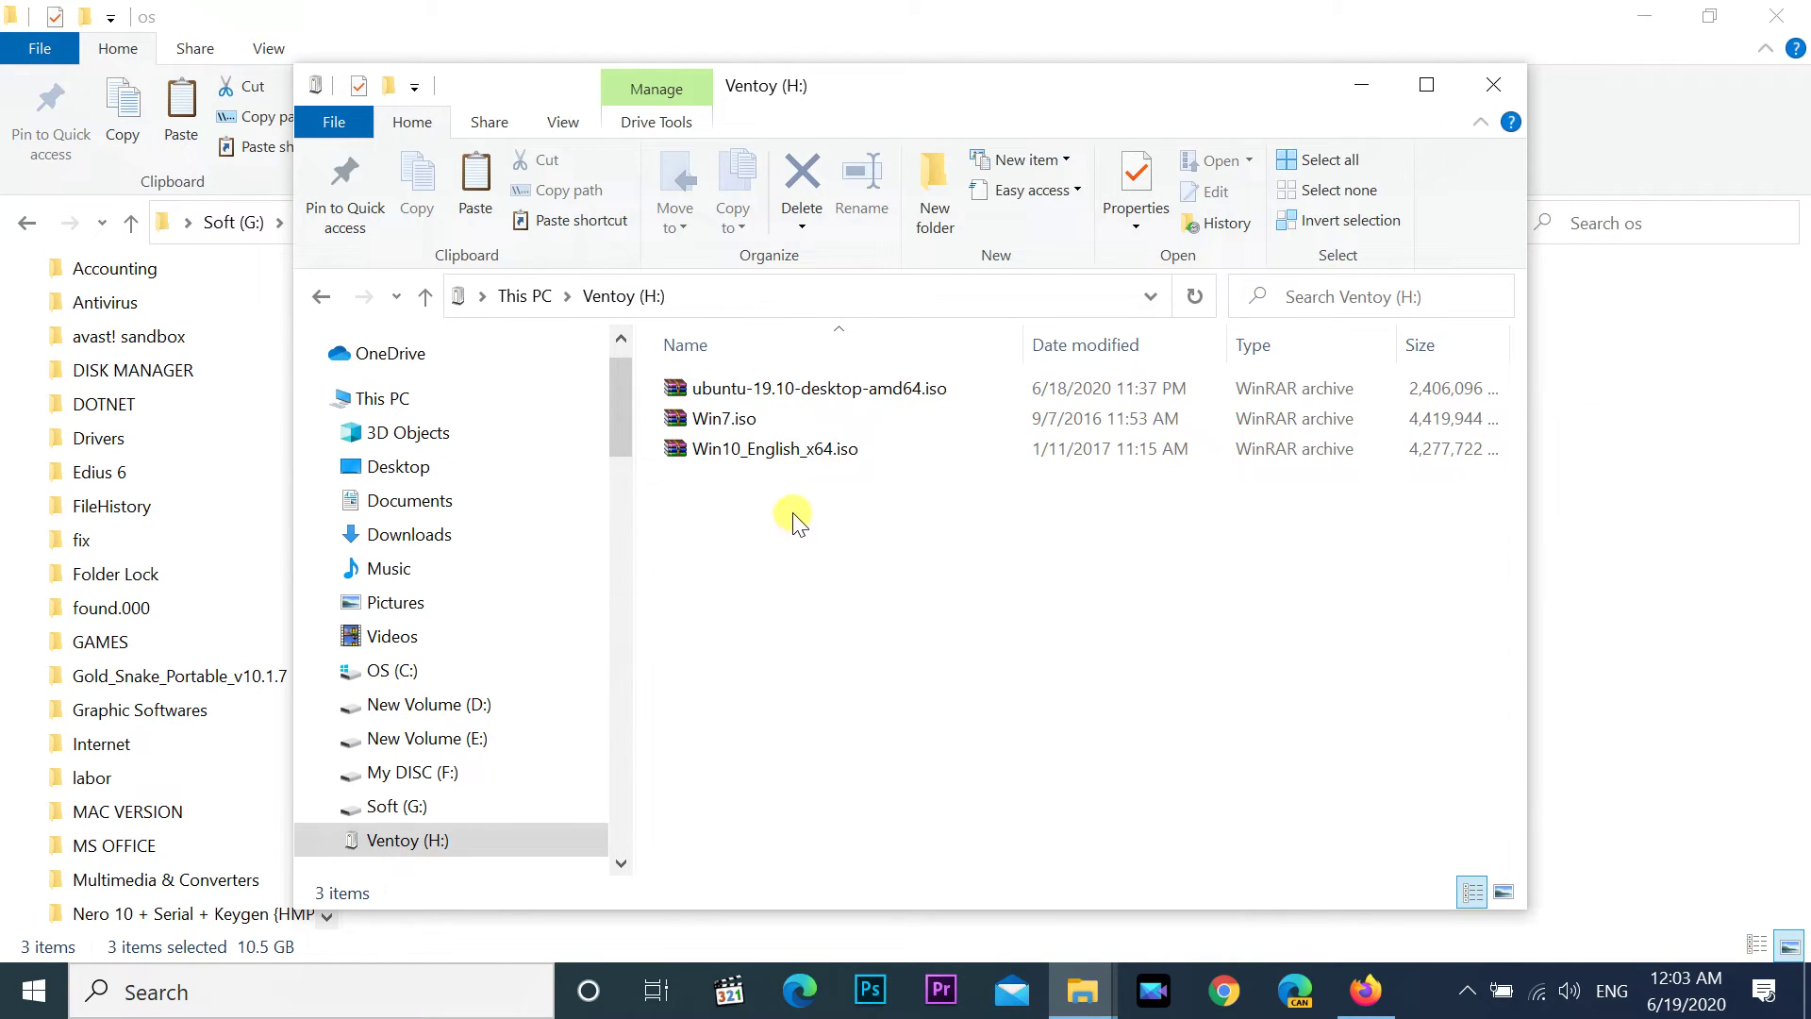
left_click(1493, 84)
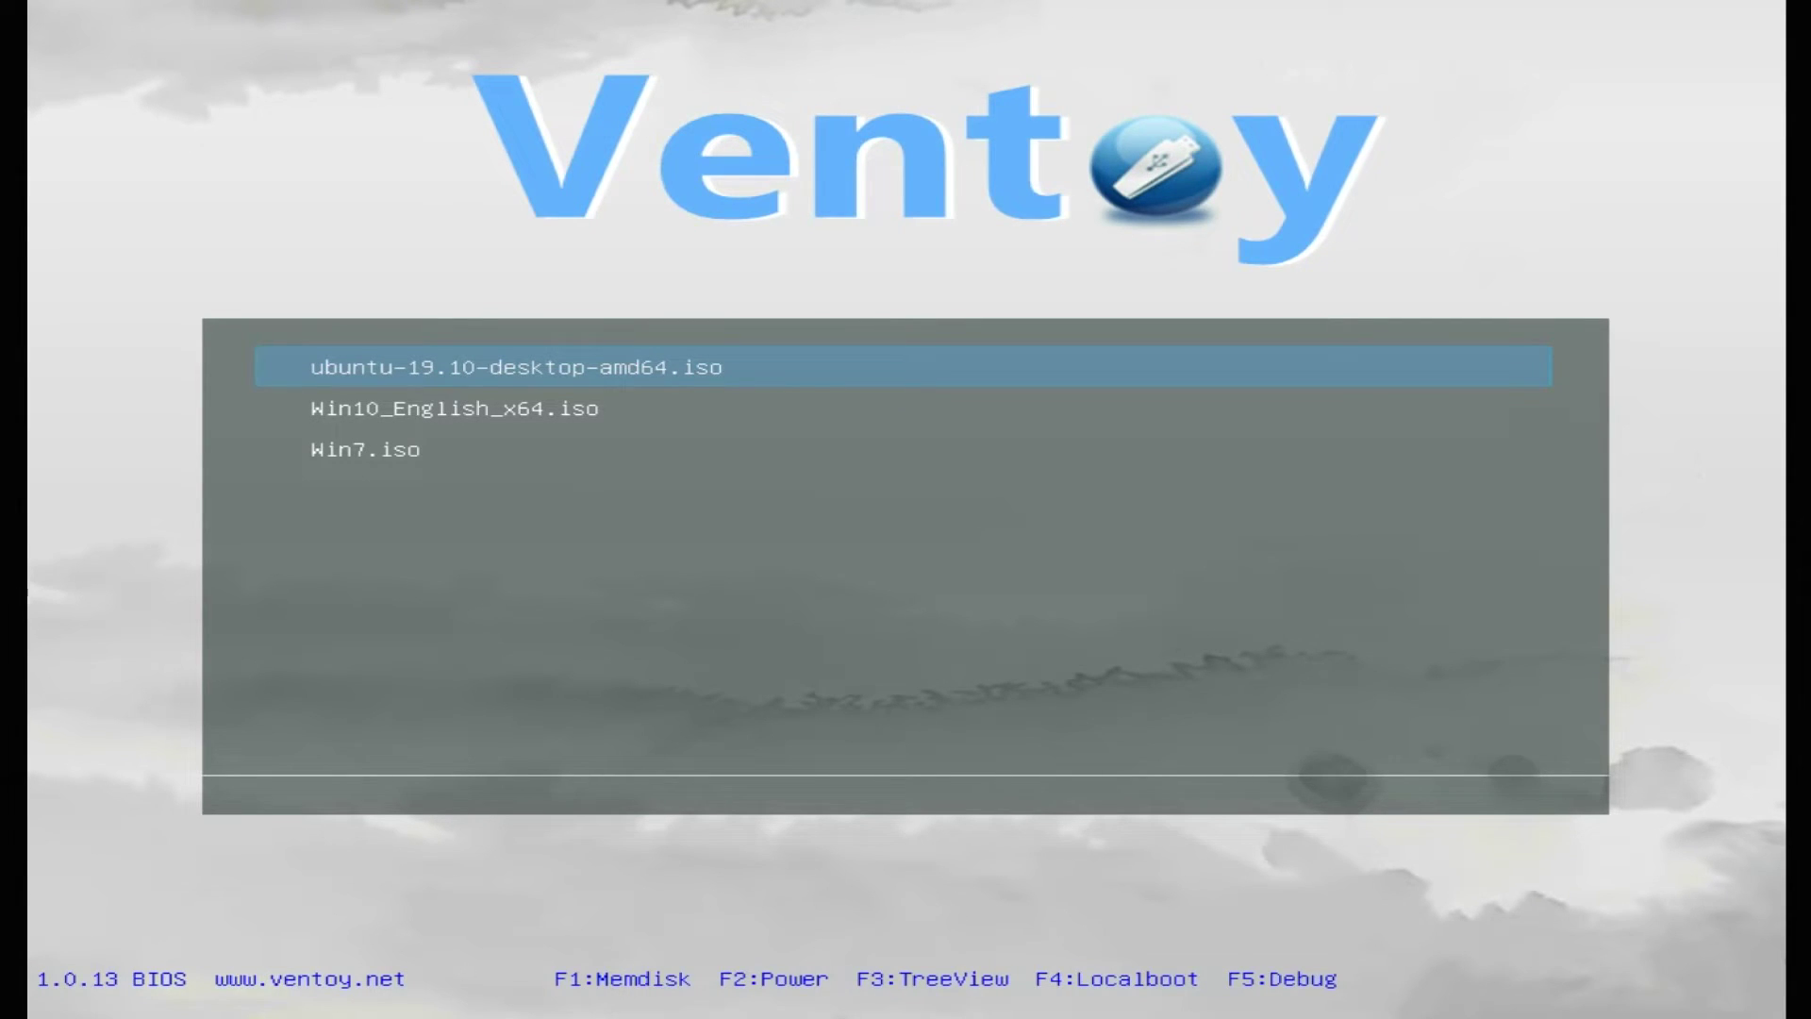
Step: Highlight Win7.iso in the Ventoy boot menu listing the three ISOs
key("Down")
key("Down")
key("Down")
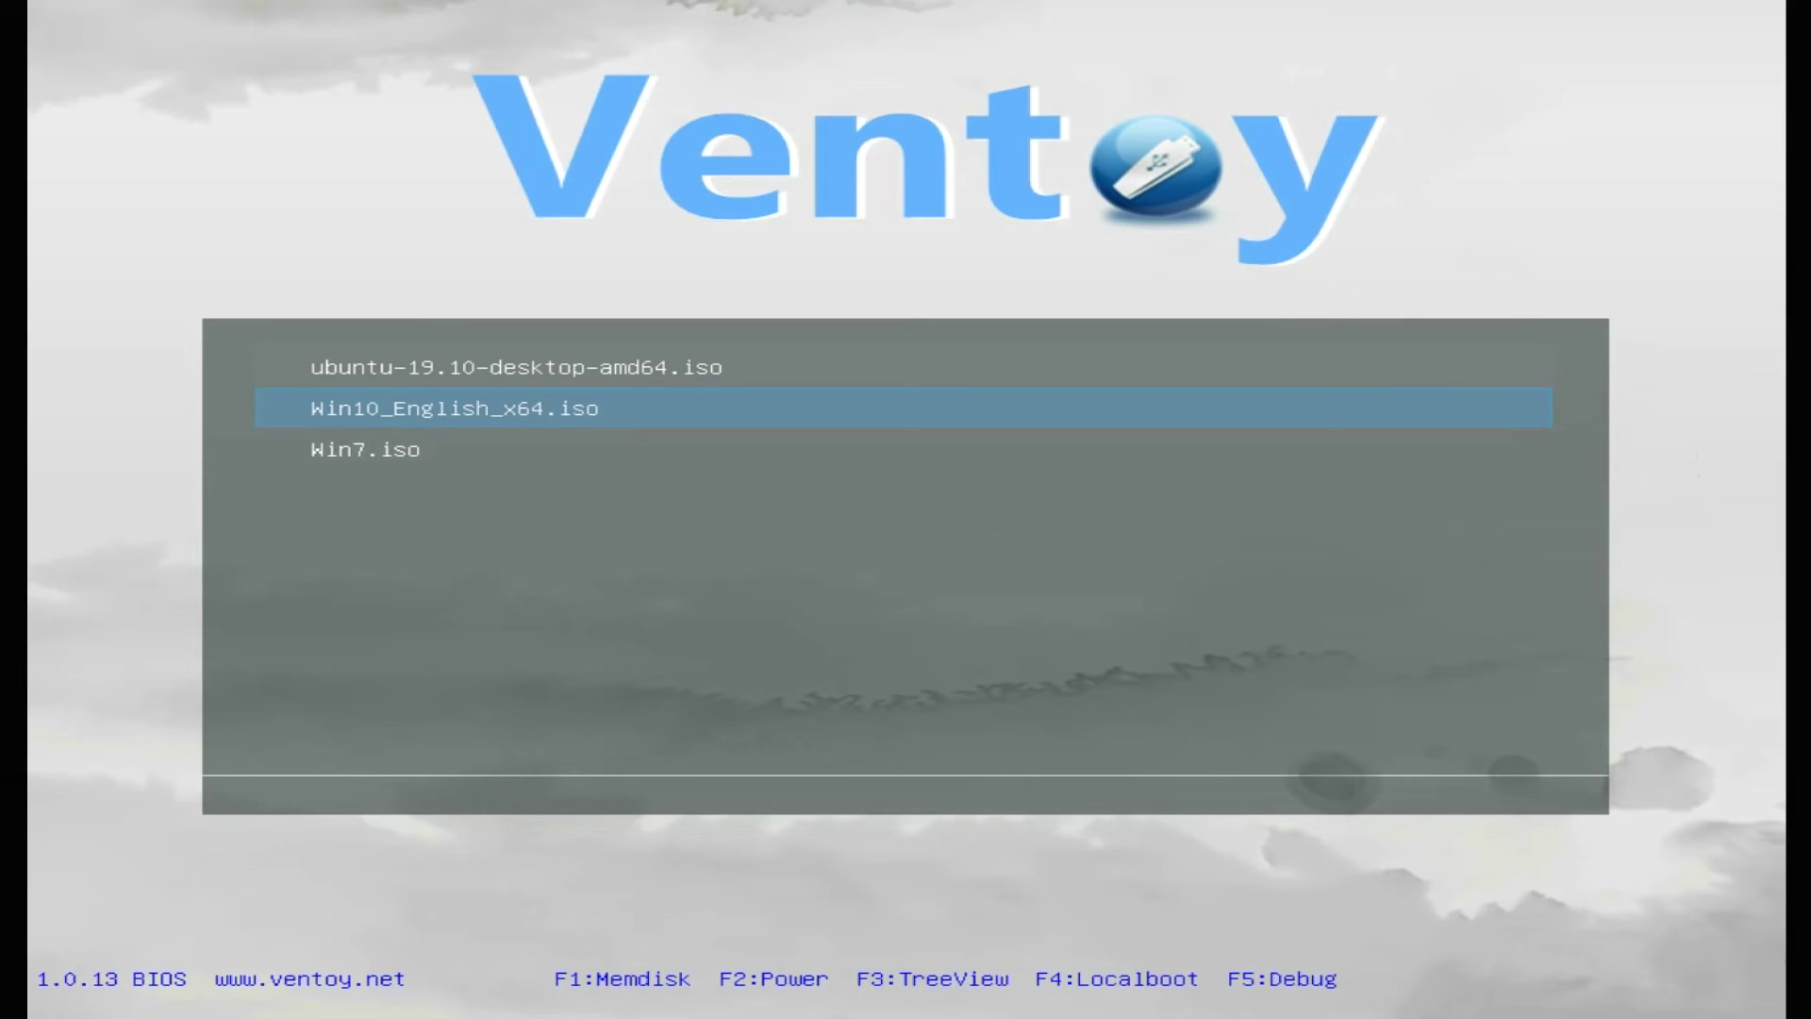